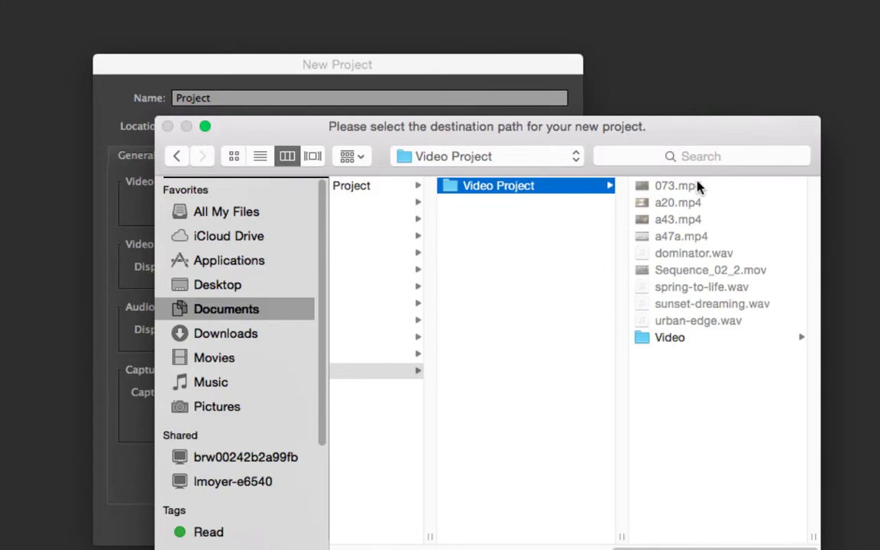
Step: Create the new project in the Video Project folder with HDV as the capture format
key("Return")
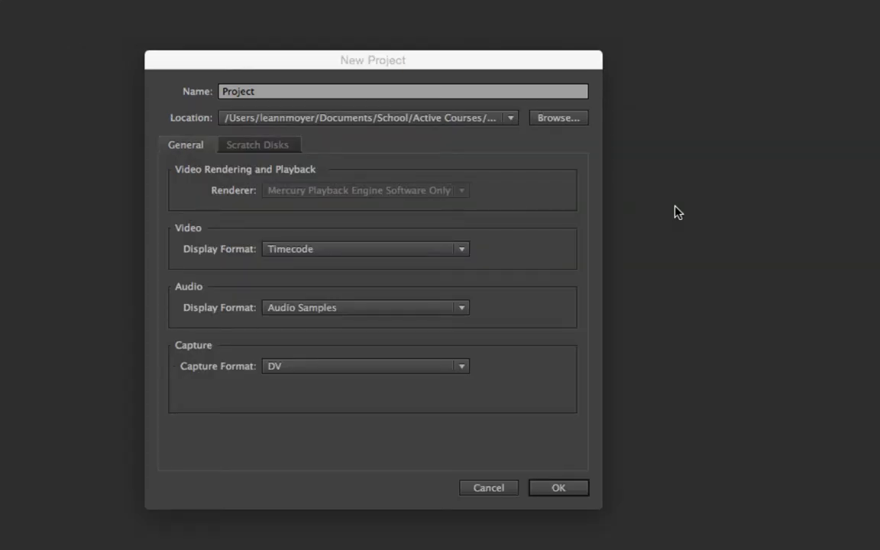
left_click(451, 368)
left_click(451, 369)
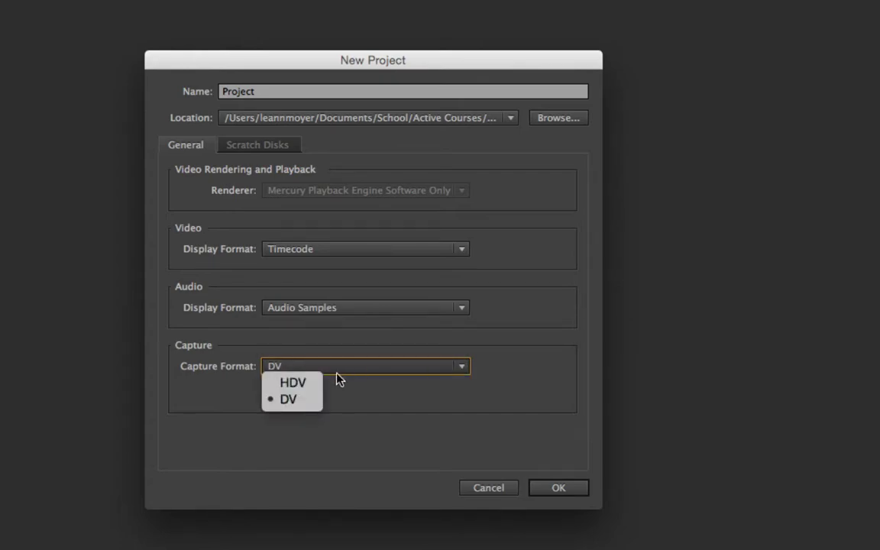
left_click(307, 386)
left_click(576, 492)
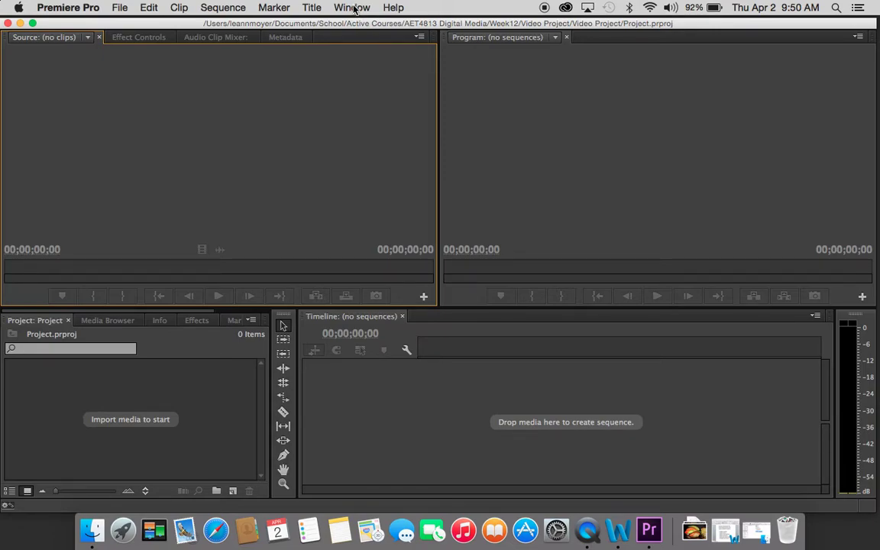
Step: Switch the workspace layout to Editing (CS5.5)
left_click(353, 8)
mouse_move(354, 29)
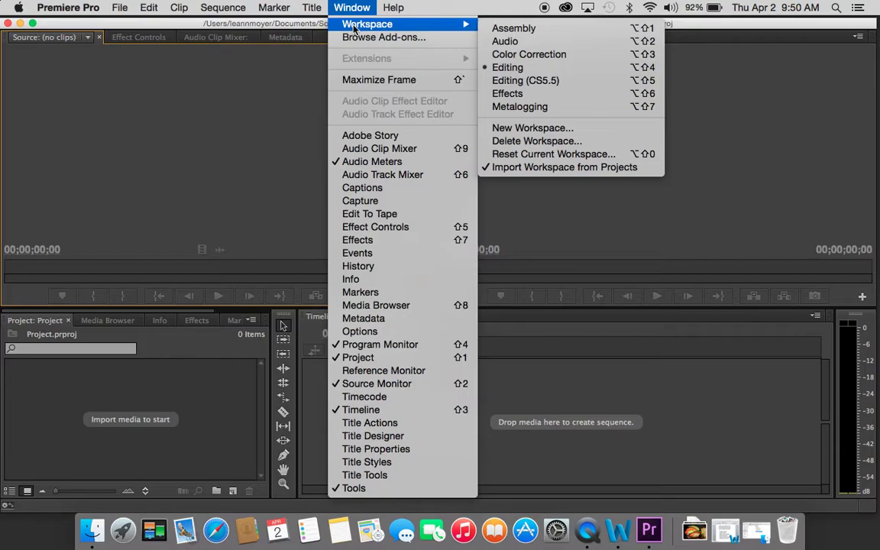
left_click(527, 81)
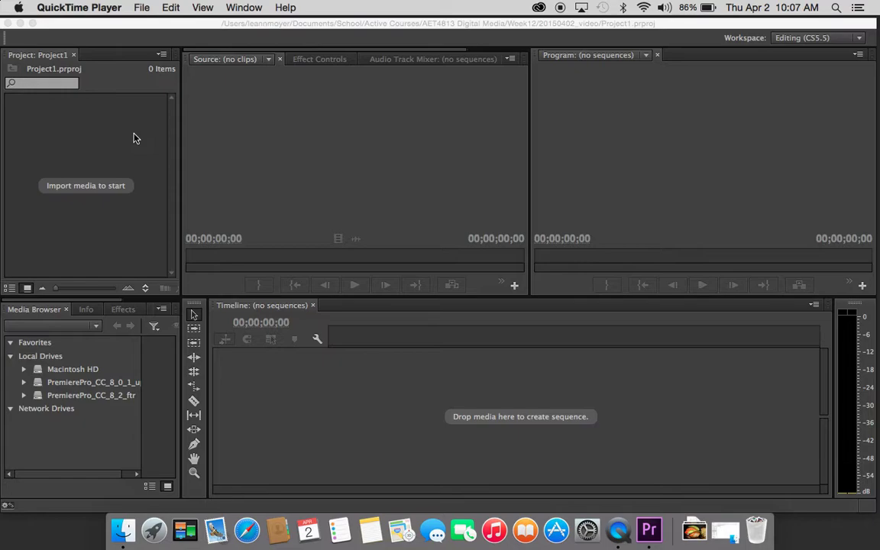
left_click(134, 139)
left_click(109, 130)
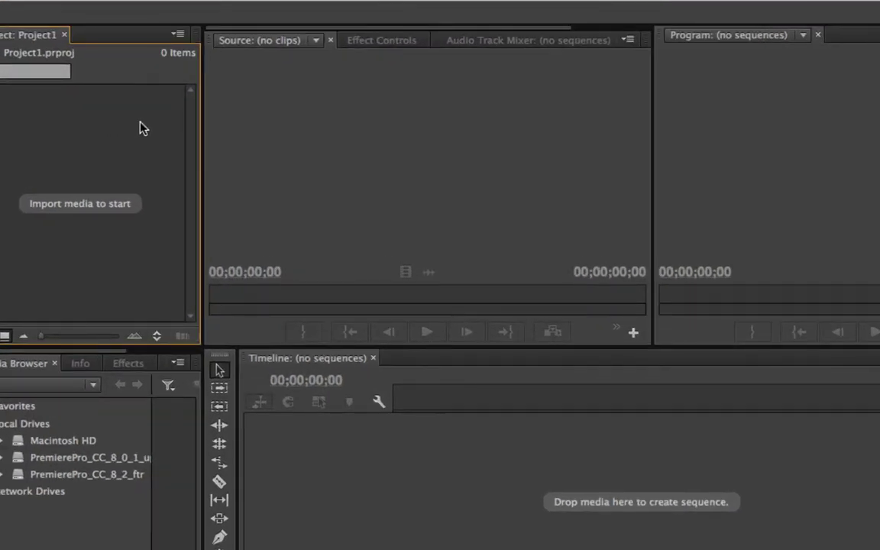
right_click(142, 126)
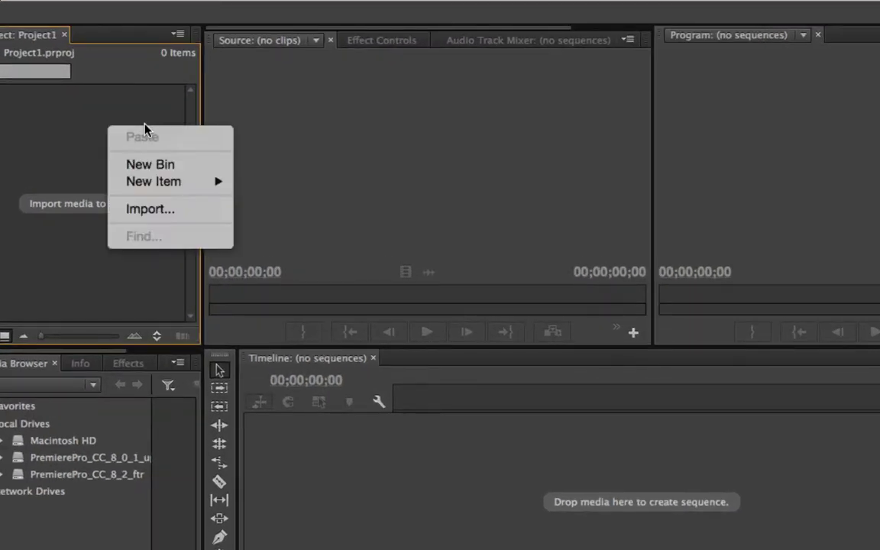
left_click(147, 118)
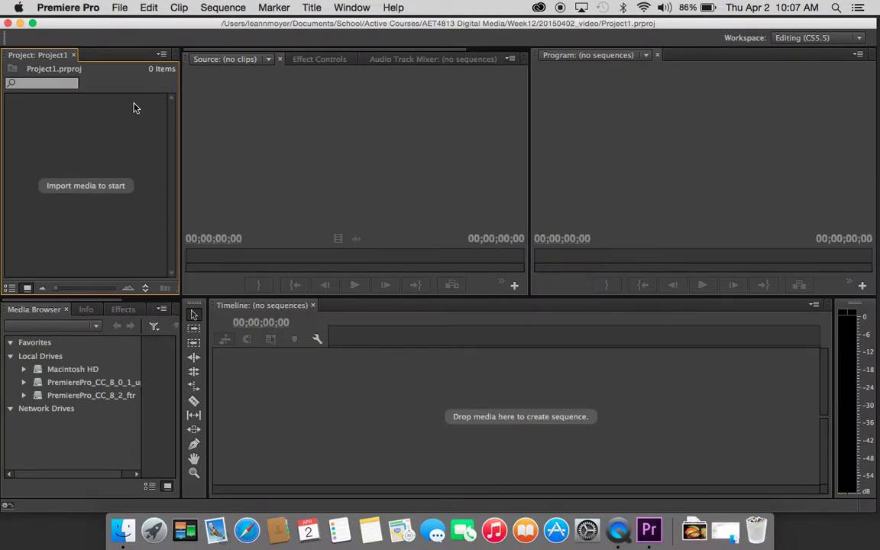
Step: Import the clip 073.mp4 from the av_files folder into the project
left_click(118, 10)
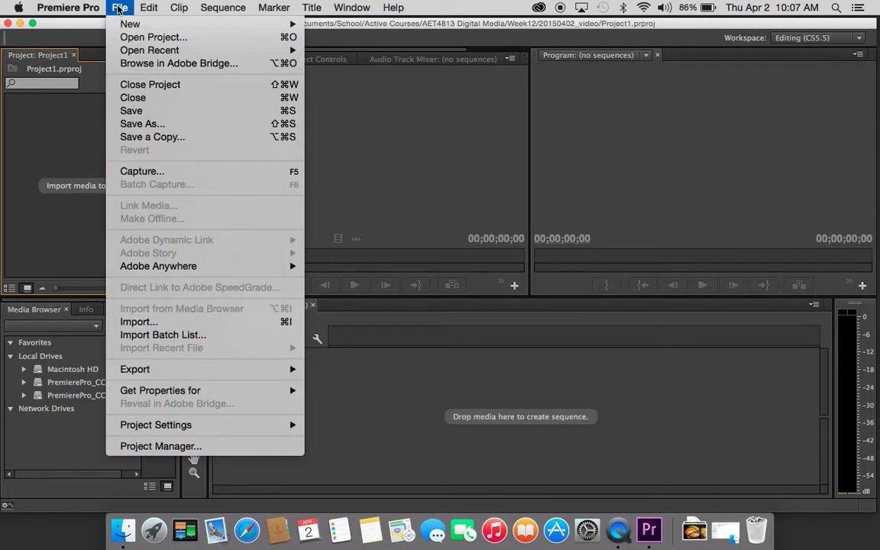
left_click(141, 322)
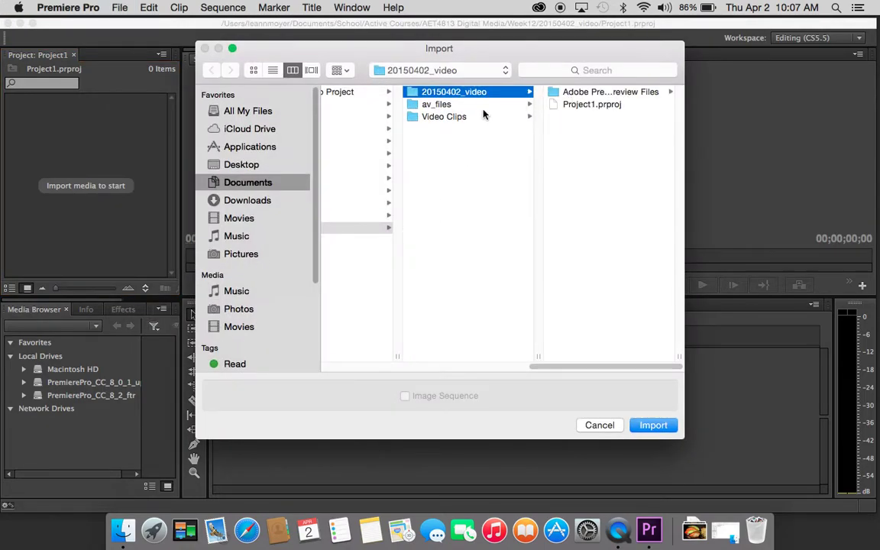
left_click(482, 111)
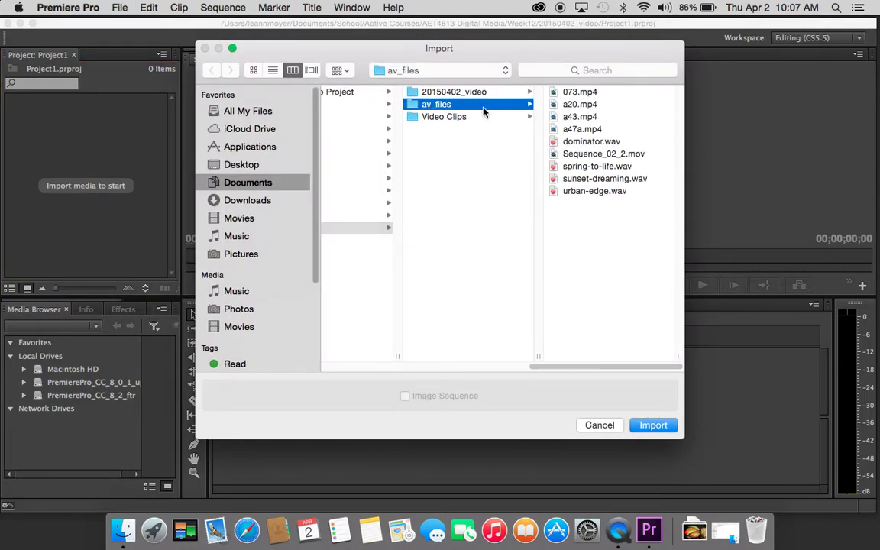
left_click(580, 91)
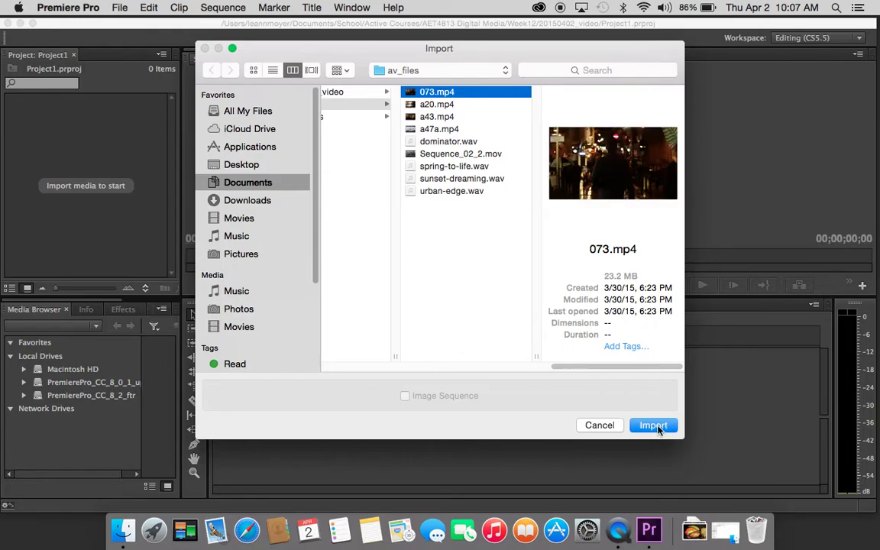
left_click(655, 425)
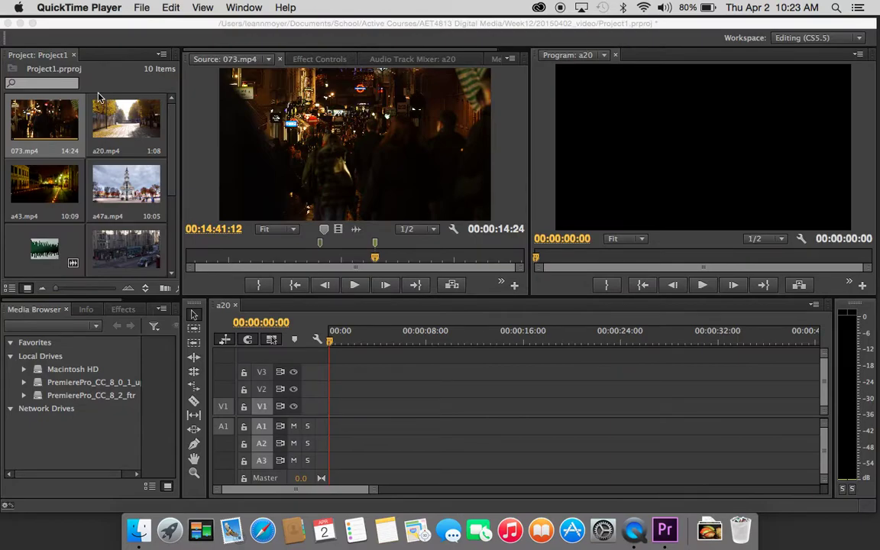
Step: Preview the 073.mp4 clip by scrubbing and playing its thumbnail in the project
left_click(21, 56)
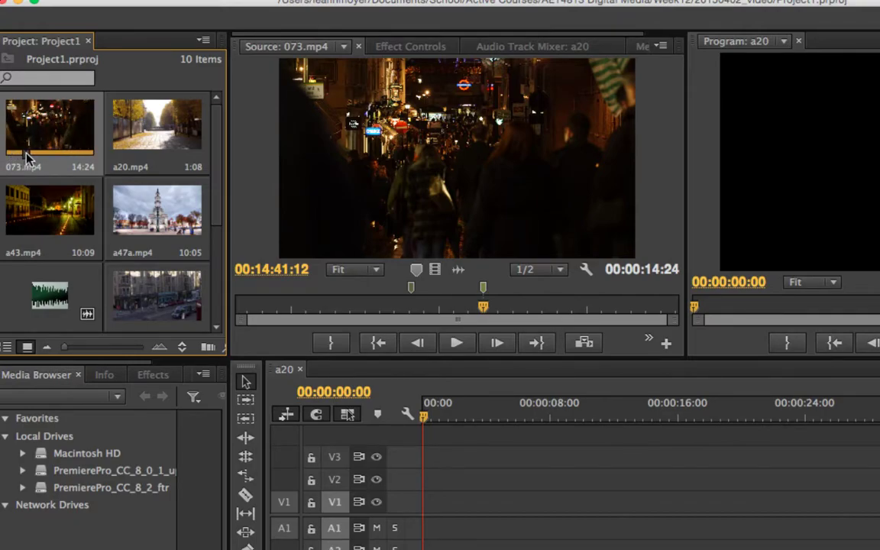
left_click(38, 155)
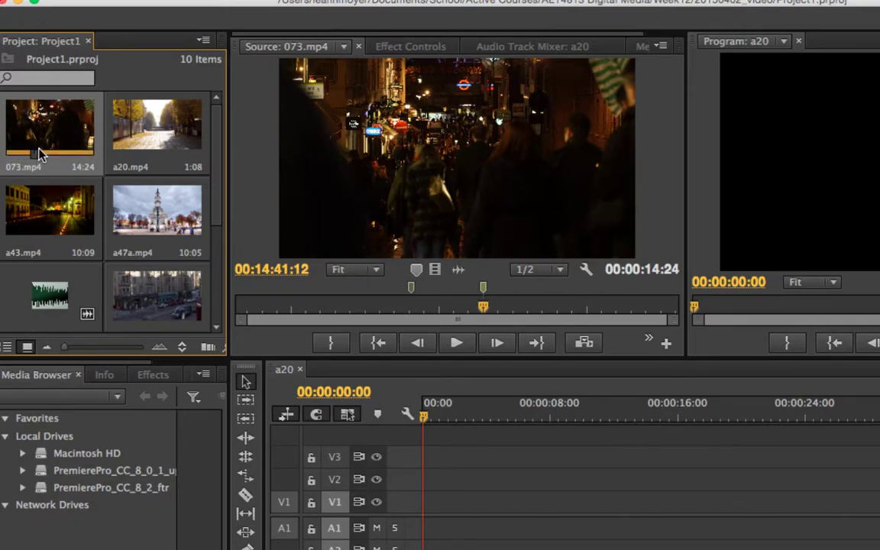
key("space")
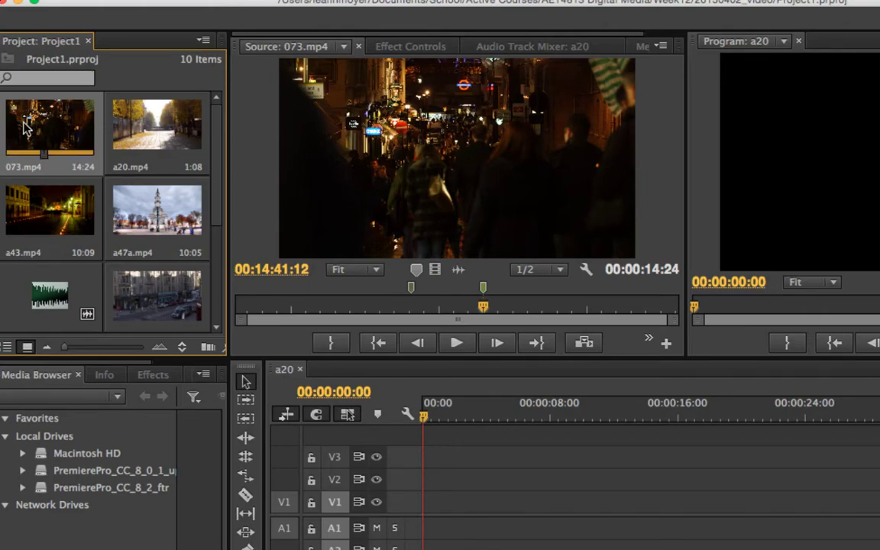
Step: Load a20.mp4 into the Source monitor for a look, and return to 073.mp4
double_click(74, 120)
double_click(142, 123)
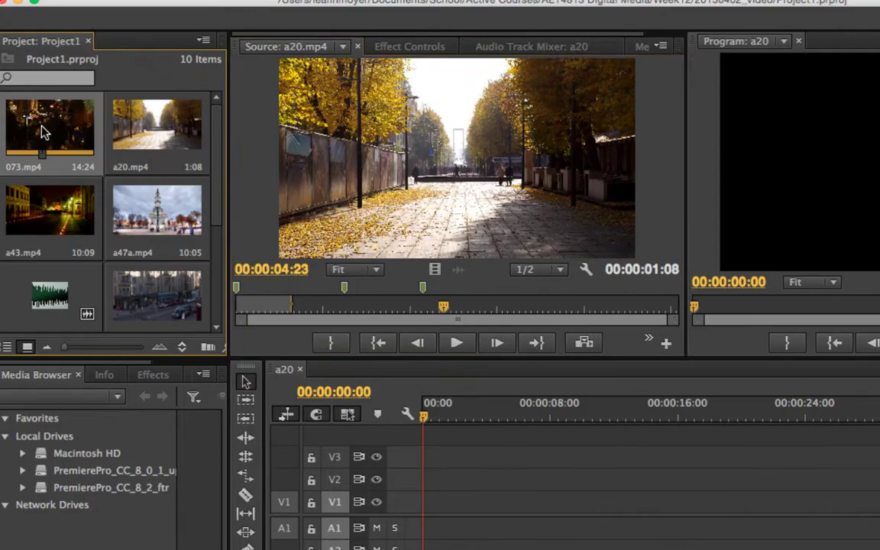
double_click(80, 141)
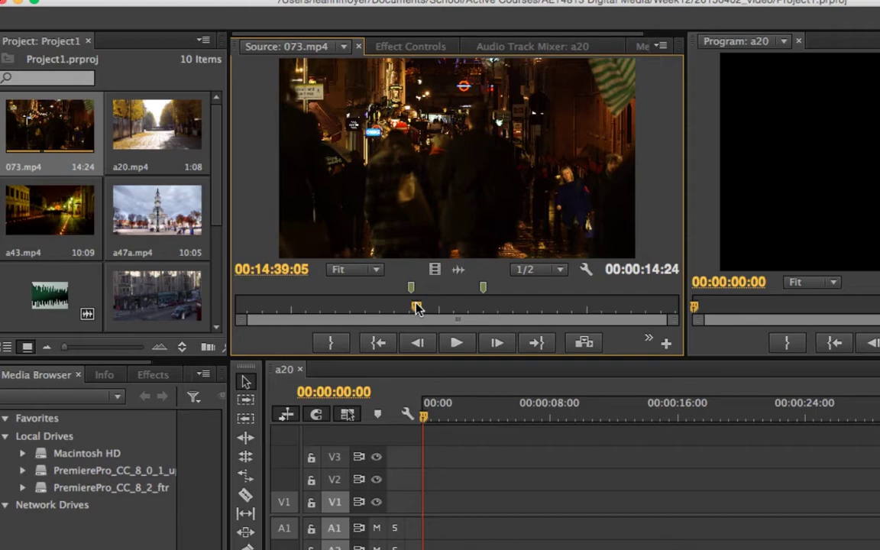
Step: Move the first marker of the 073.mp4 source clip to 00:14:36:10, leaving the marker's details unedited
left_click_drag(417, 308, 348, 308)
left_click_drag(410, 288, 332, 289)
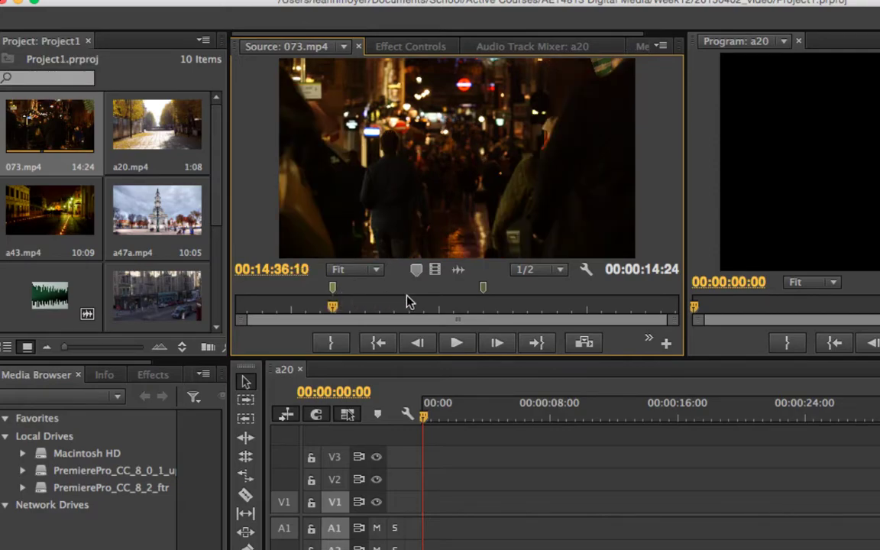
key("m")
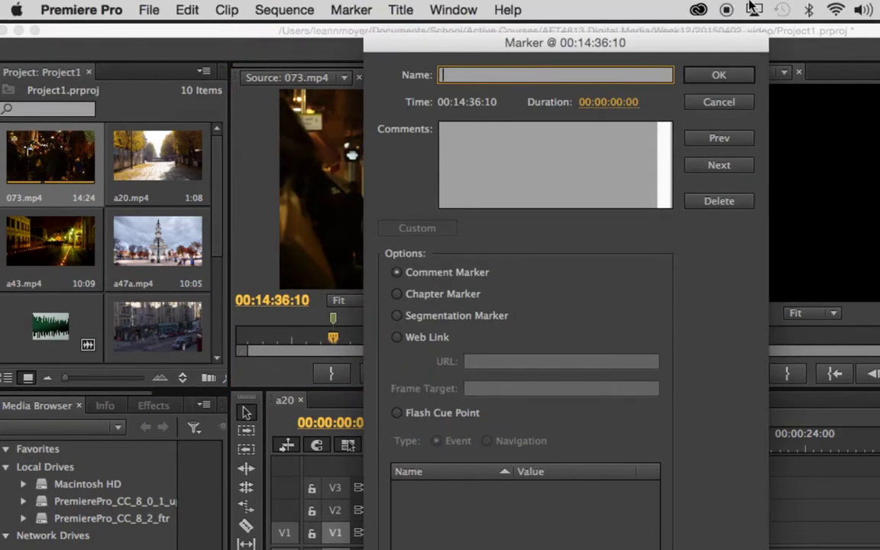
left_click(731, 106)
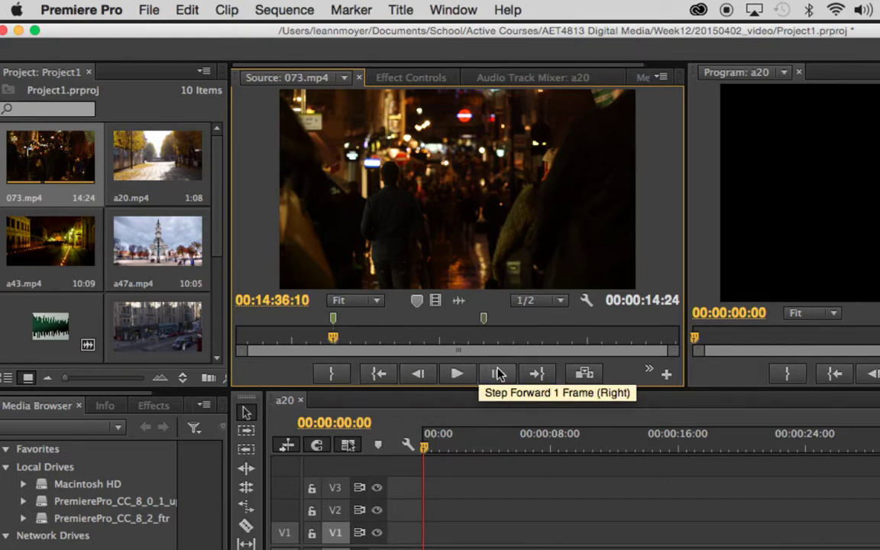
Step: Move the second marker of the 073.mp4 source clip earlier, to about 00:14:40:00
left_click(649, 369)
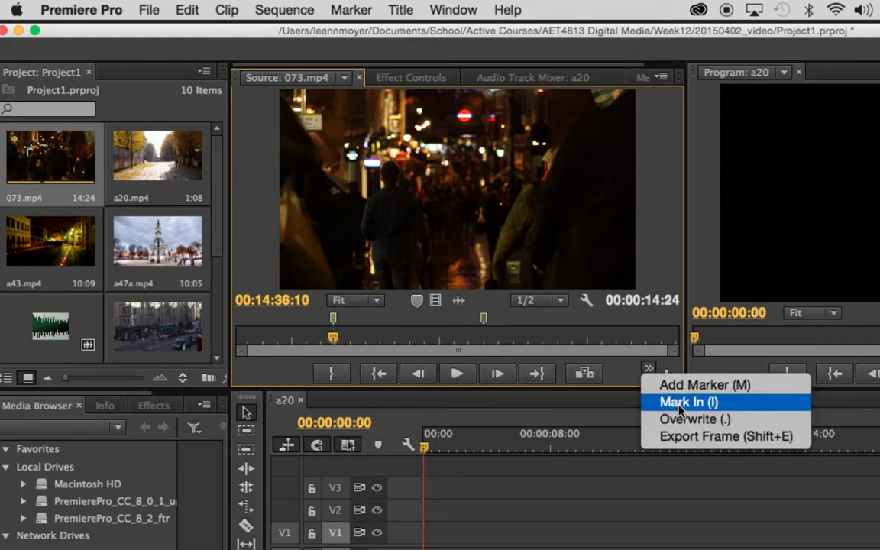
left_click(619, 377)
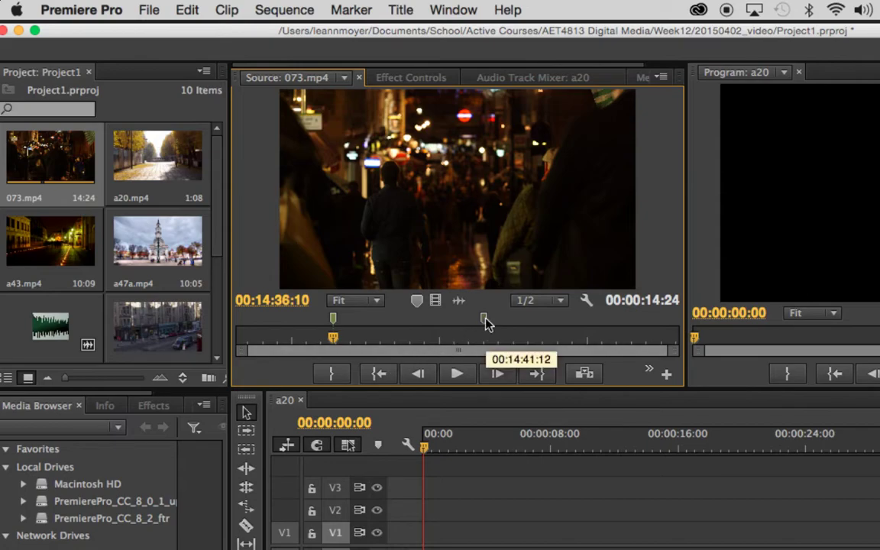
left_click_drag(484, 320, 473, 323)
left_click(441, 322)
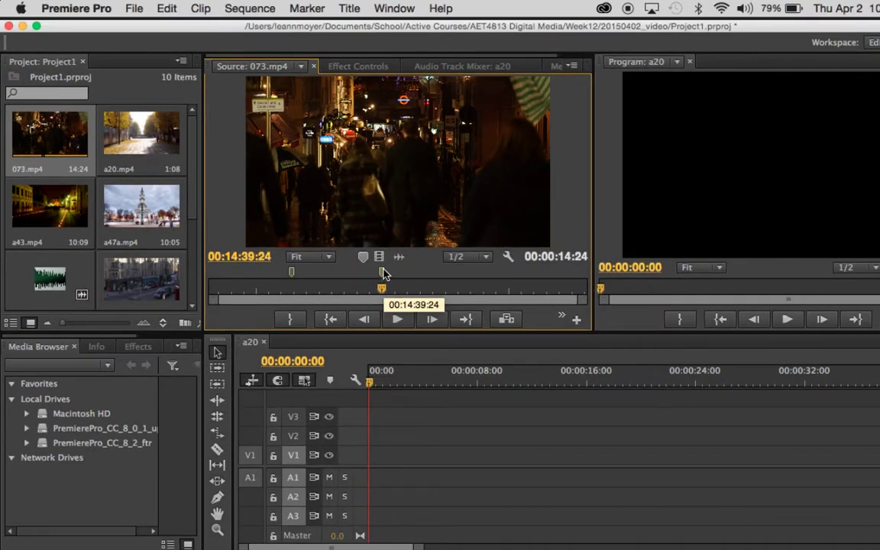
Step: Place 073.mp4 from the Source monitor at the start of the a20 sequence, on tracks V1 and A1
left_click_drag(393, 176, 424, 457)
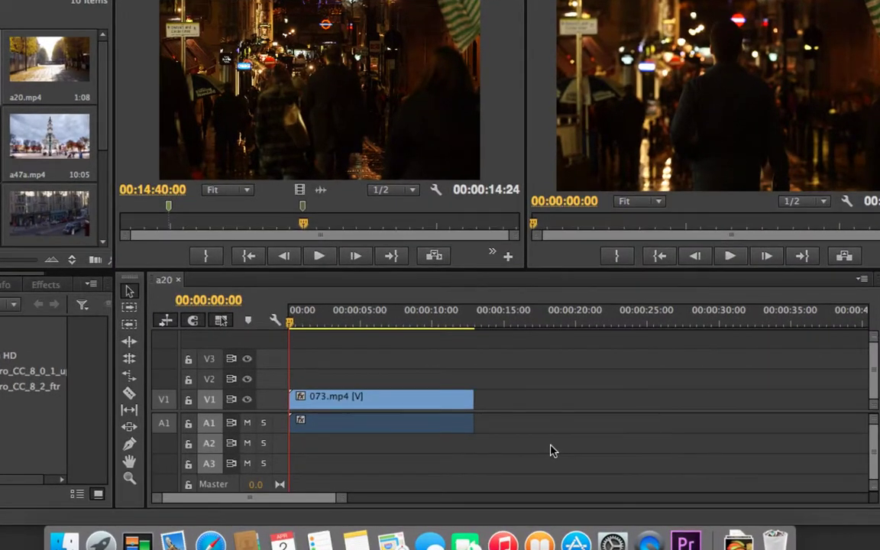
left_click(340, 500)
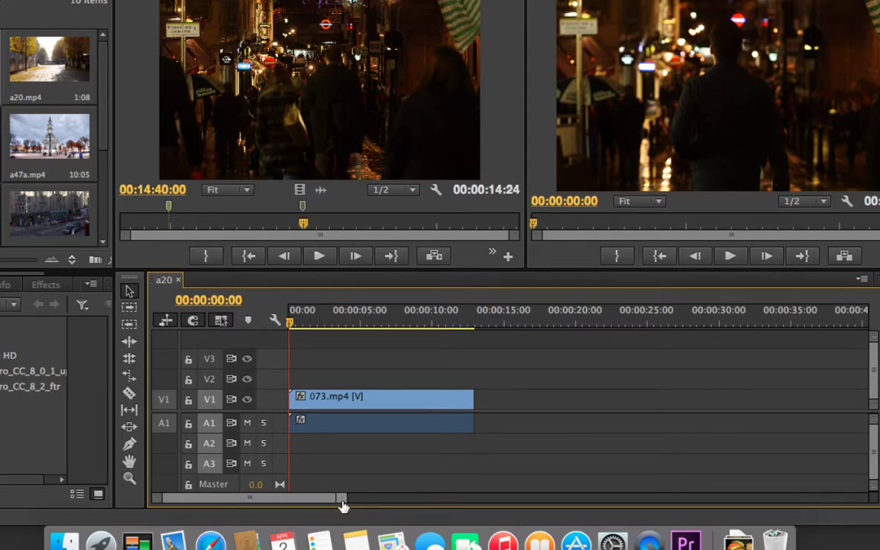
left_click_drag(346, 500, 377, 497)
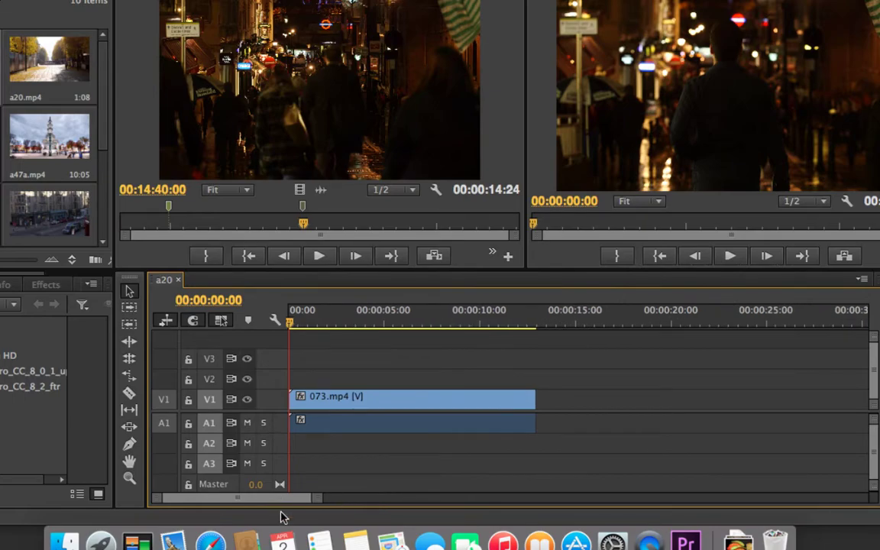
left_click_drag(277, 500, 255, 520)
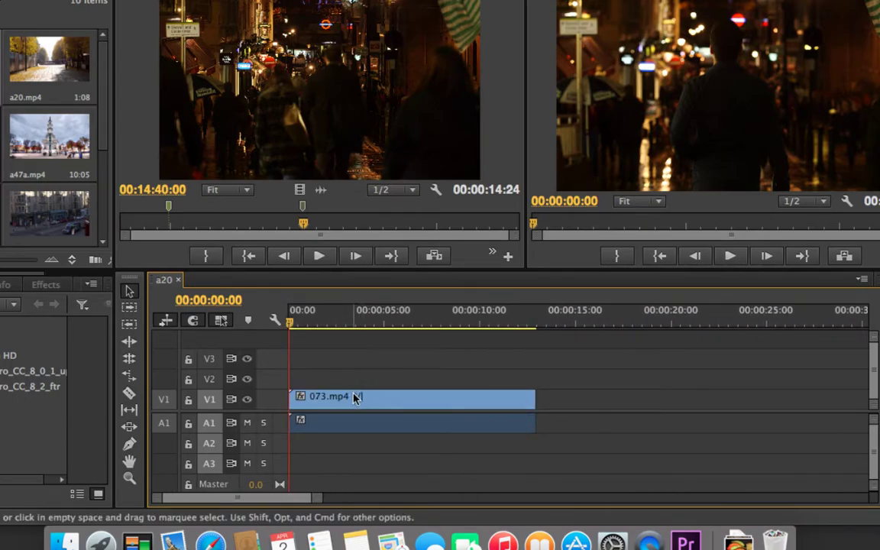
Step: Unlink the 073.mp4 clip's video and audio in the sequence and delete its audio from track A1
left_click(329, 430)
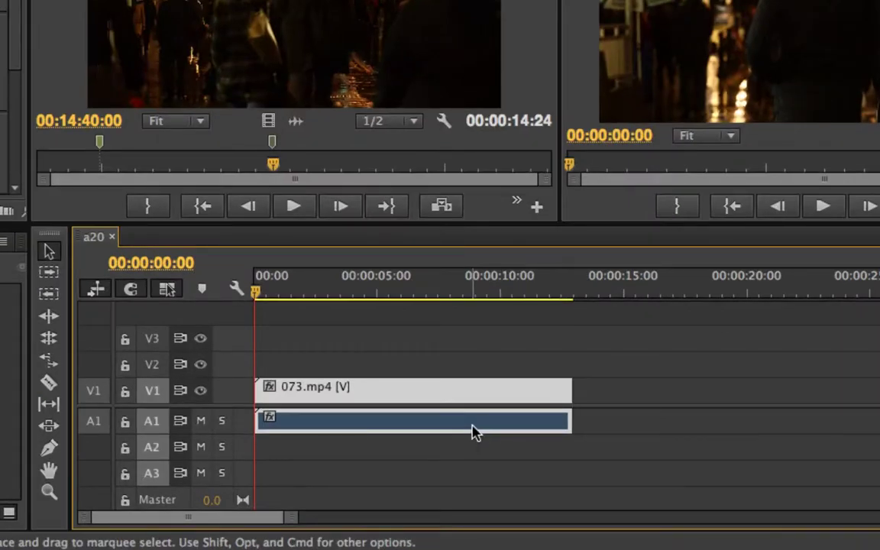
mouse_move(473, 426)
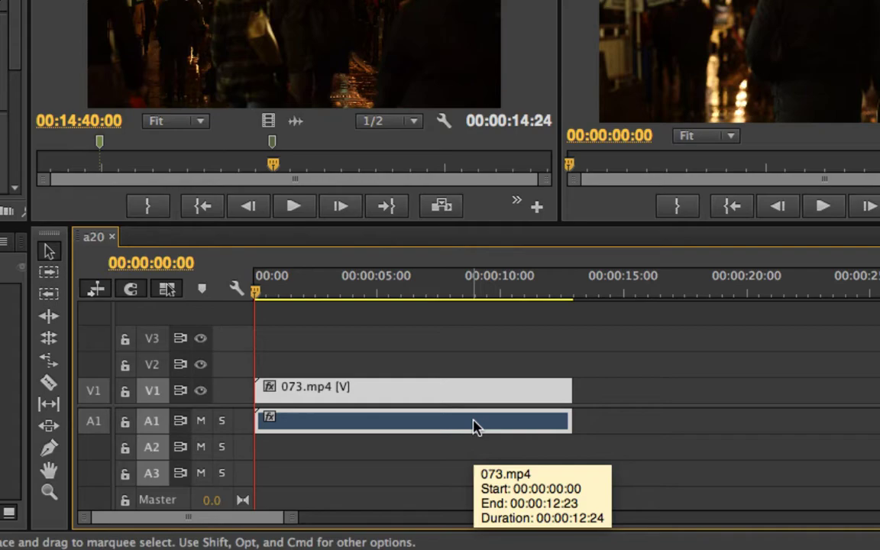
right_click(461, 430)
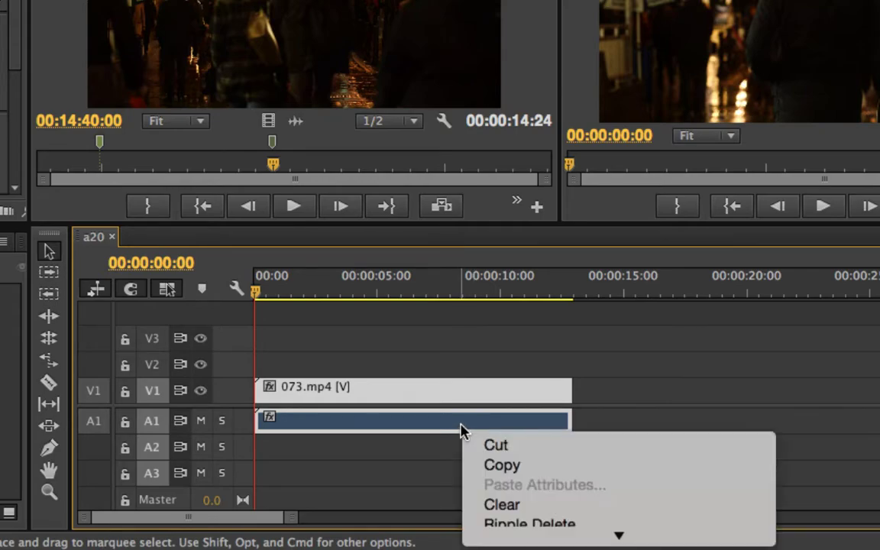
mouse_move(560, 539)
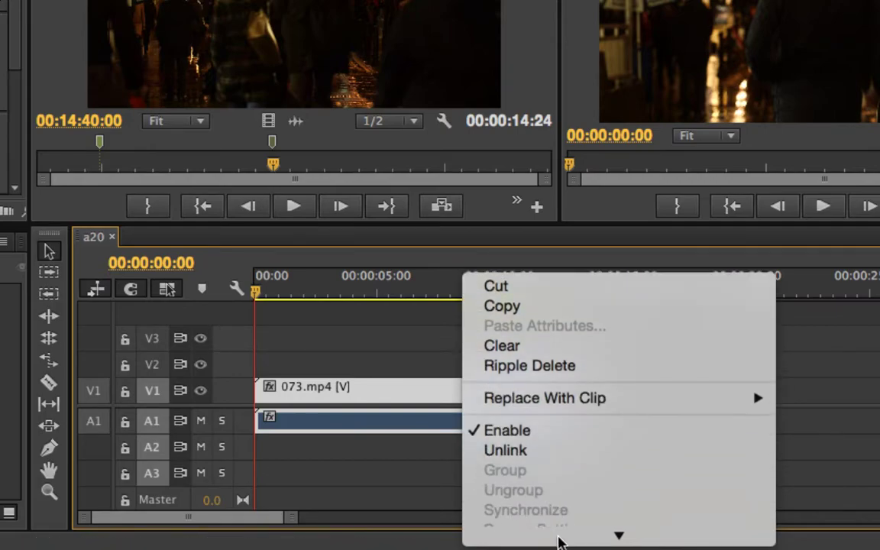
left_click(527, 315)
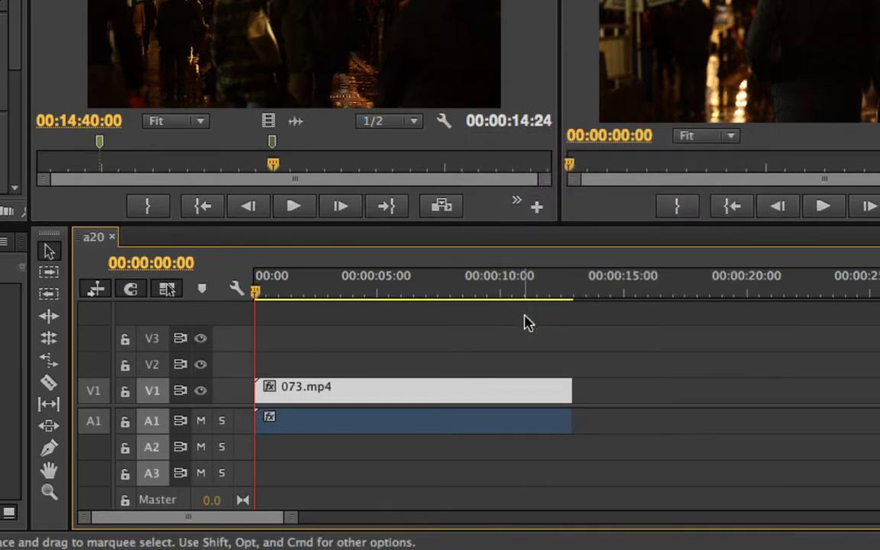
left_click(512, 432)
key("Delete")
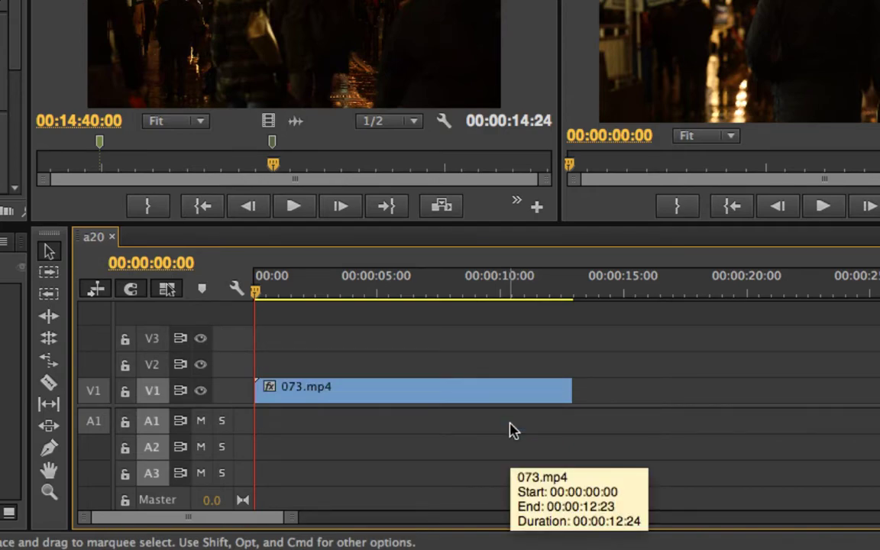
scroll(513, 429, "right", 2)
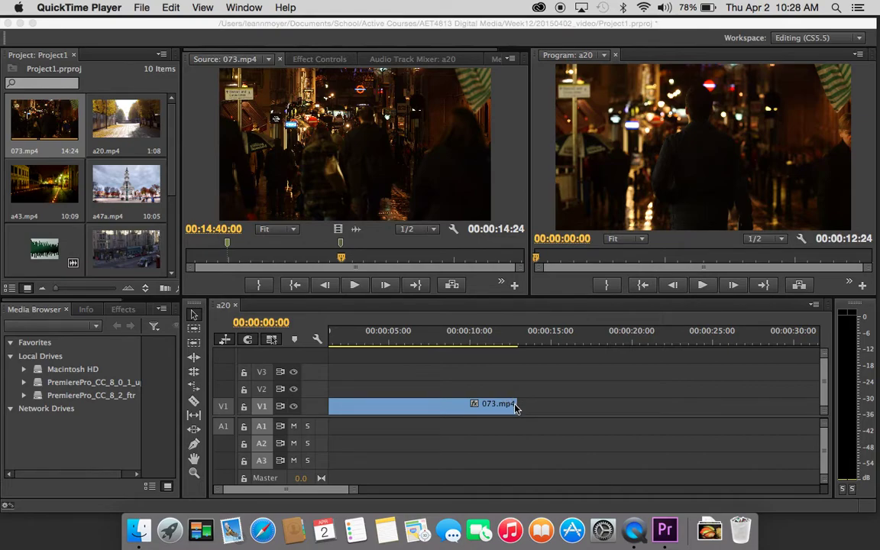
Step: Trim the end of the 073.mp4 clip on track V1 so the clip lasts 00:00:09:23
left_click(515, 409)
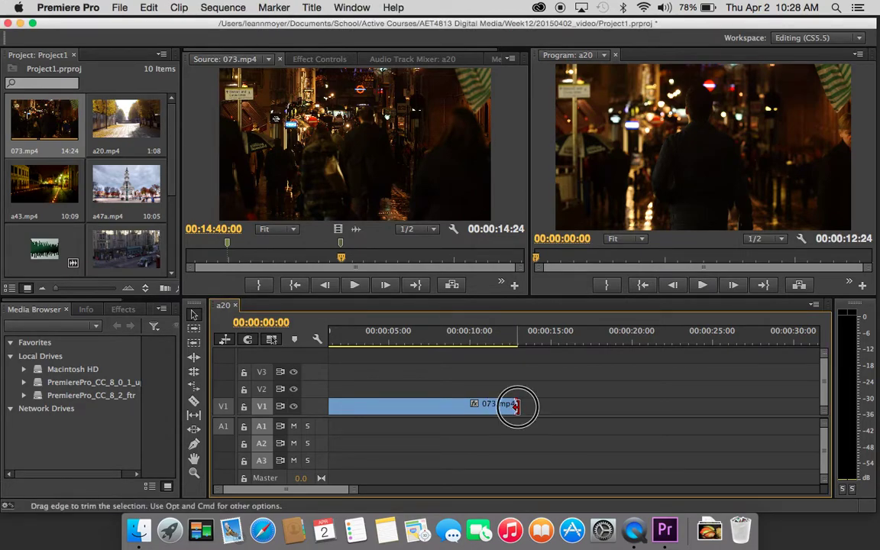
left_click_drag(516, 406, 467, 405)
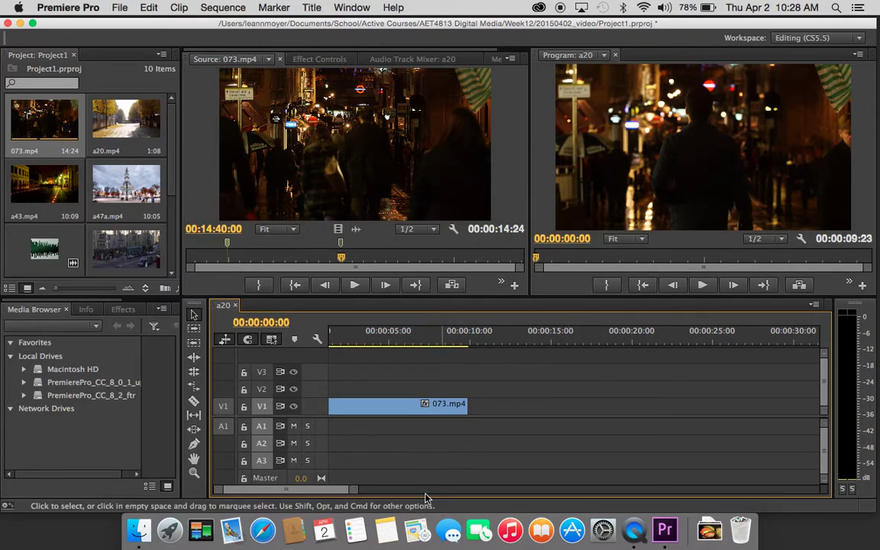
left_click(389, 139)
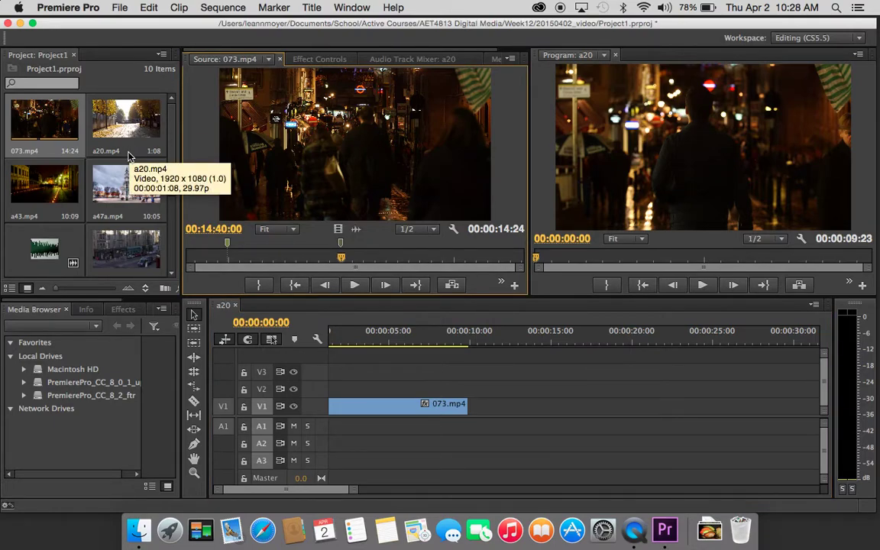
left_click(686, 138)
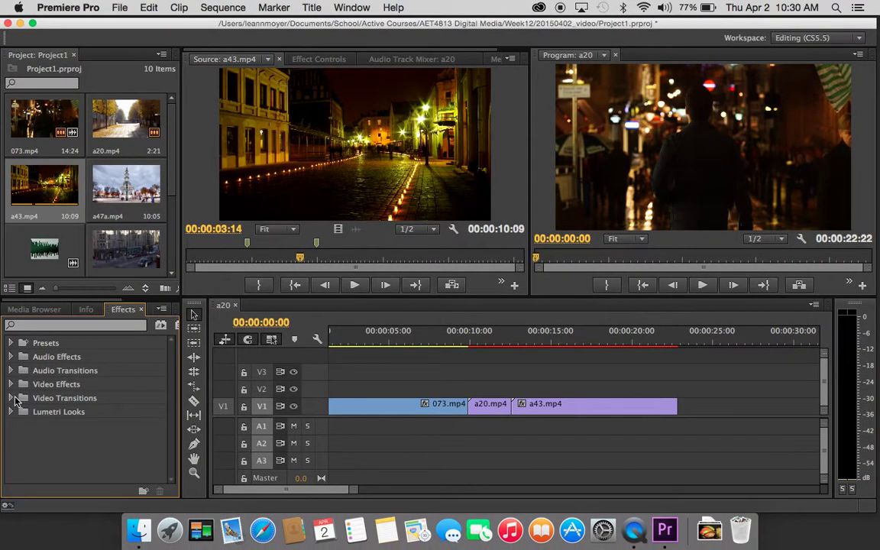
Step: Add Cross Dissolve transitions at the 073.mp4–a20.mp4 and a20.mp4–a43.mp4 cuts on V1, and play the sequence to preview them
left_click(13, 398)
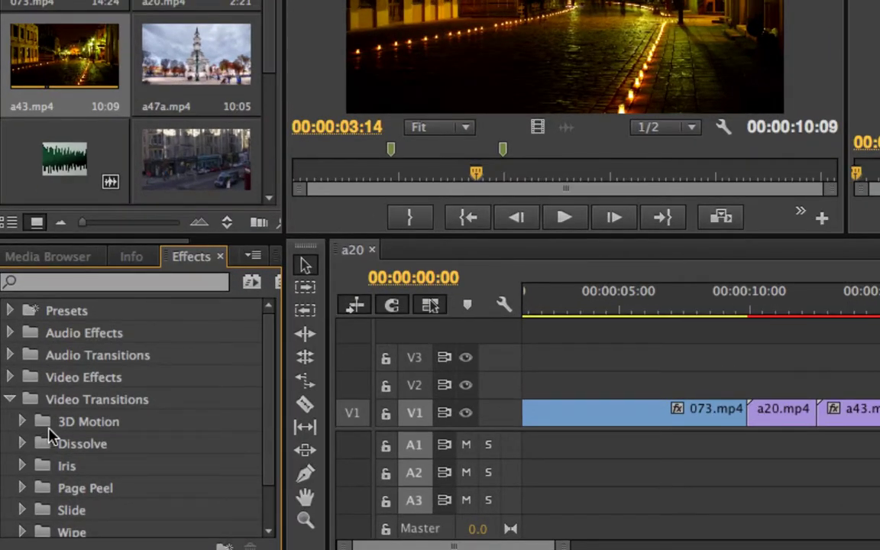
scroll(68, 441, "down", 2)
left_click(22, 394)
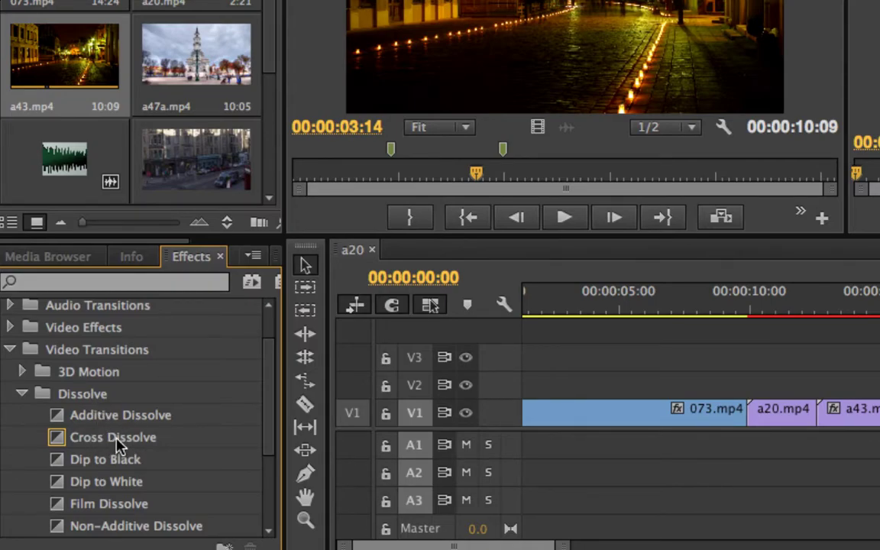
left_click(118, 445)
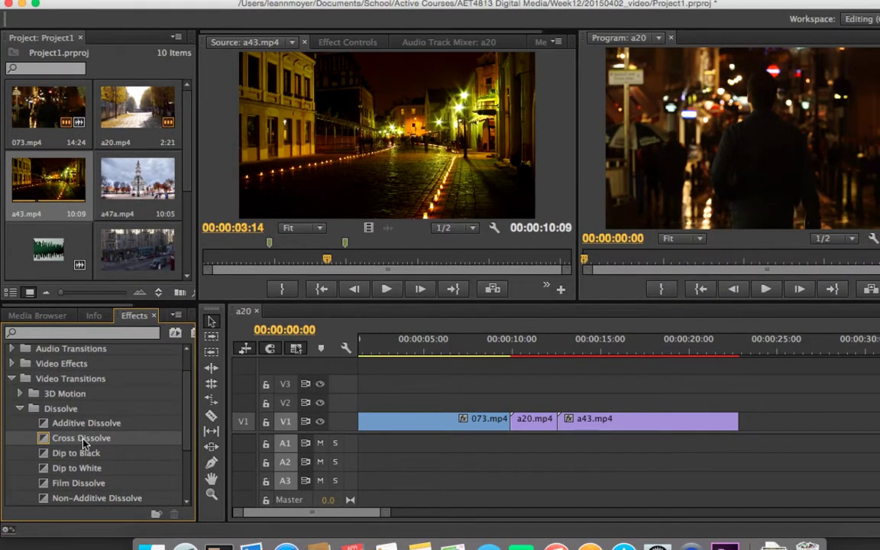
left_click_drag(84, 445, 512, 425)
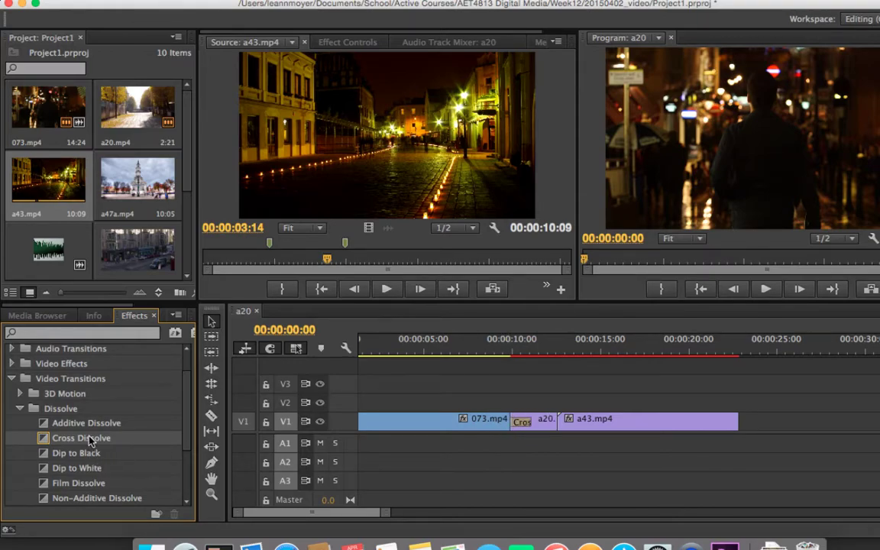
left_click_drag(89, 442, 558, 429)
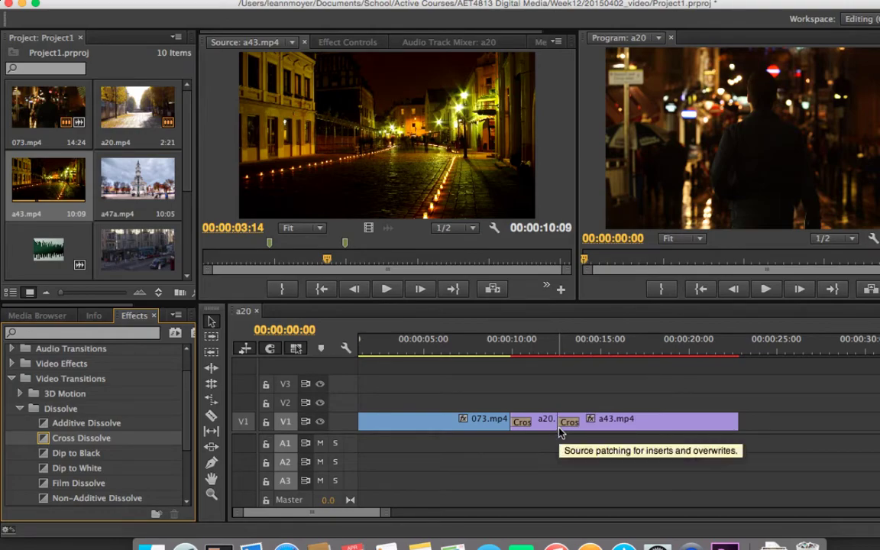
left_click(766, 294)
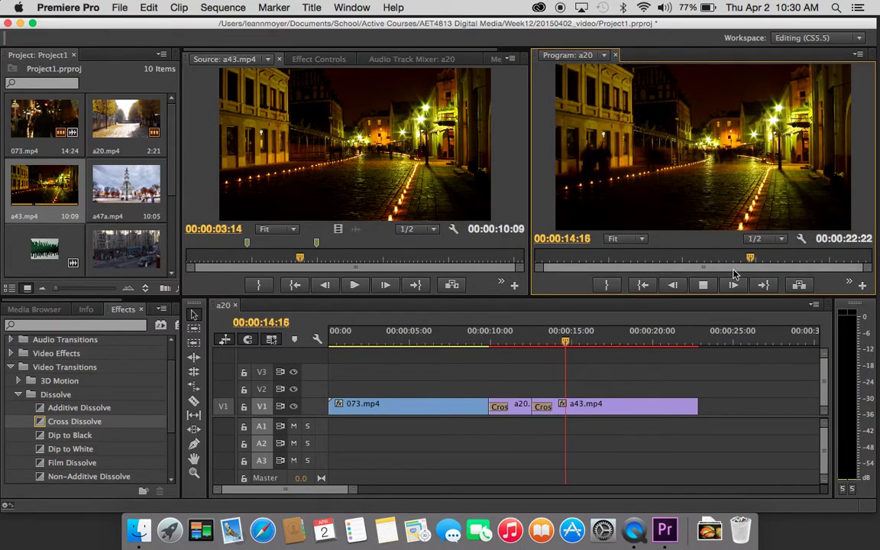
left_click(702, 285)
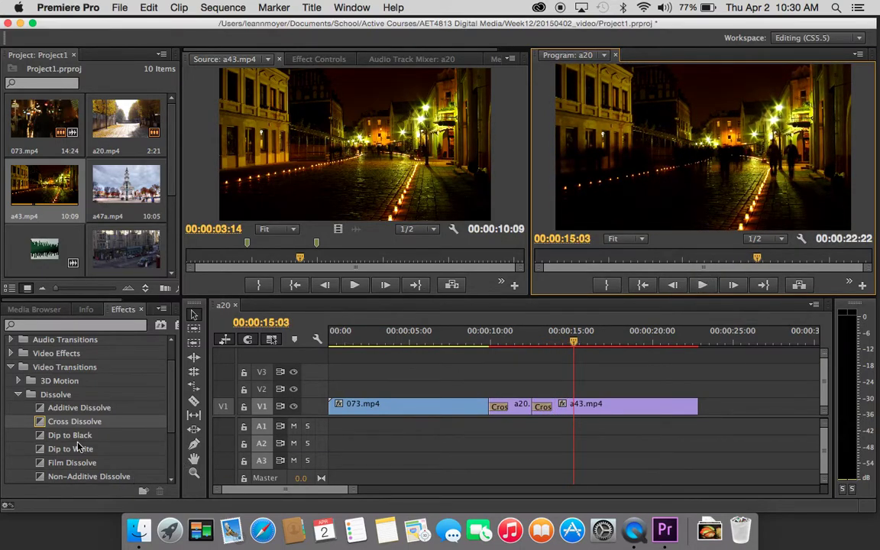
Step: Browse the available video transition categories and the Video Effects categories
scroll(73, 440, "down", 3)
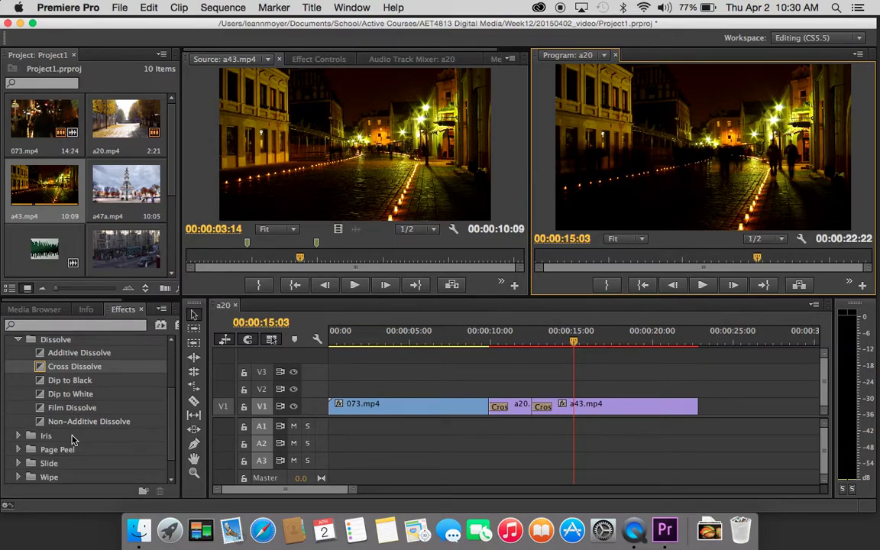
scroll(72, 441, "up", 5)
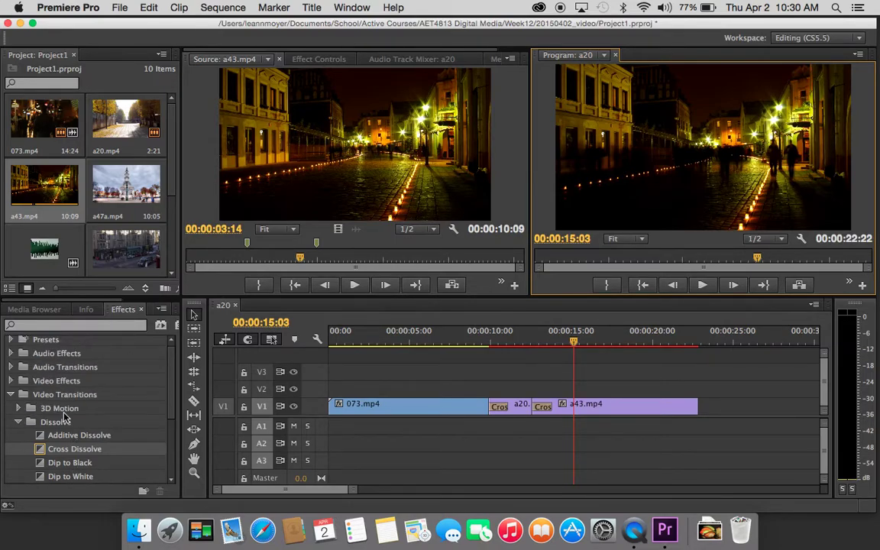
left_click(11, 380)
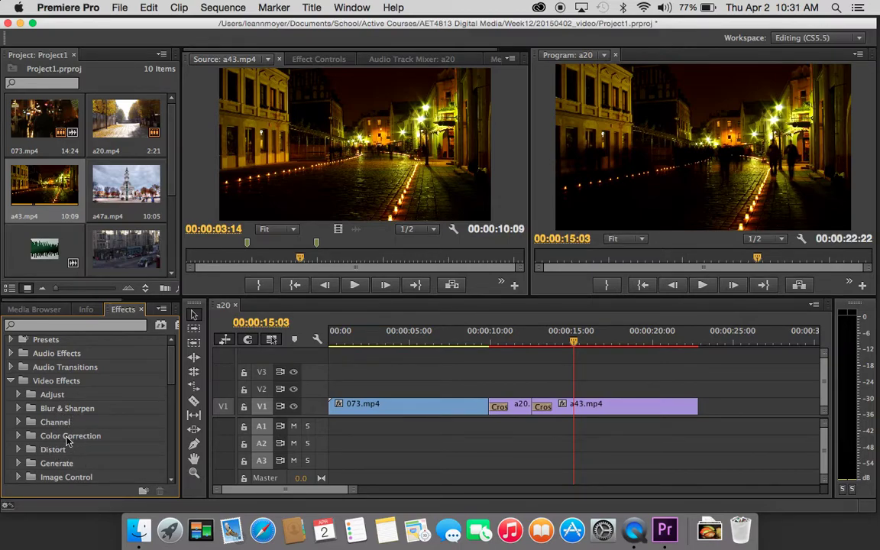
left_click(11, 380)
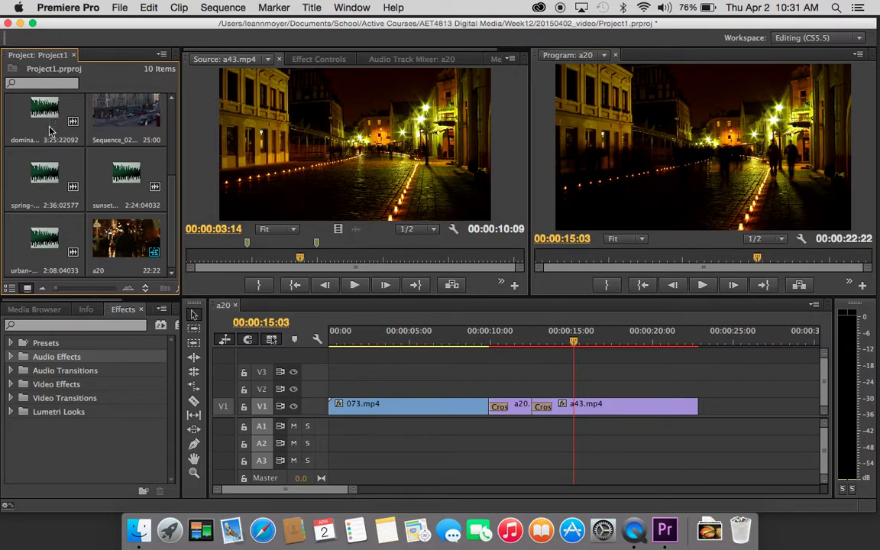
Step: Preview the opening seconds of dominator.wav in the Source monitor and move its marker further along the clip
left_click(50, 131)
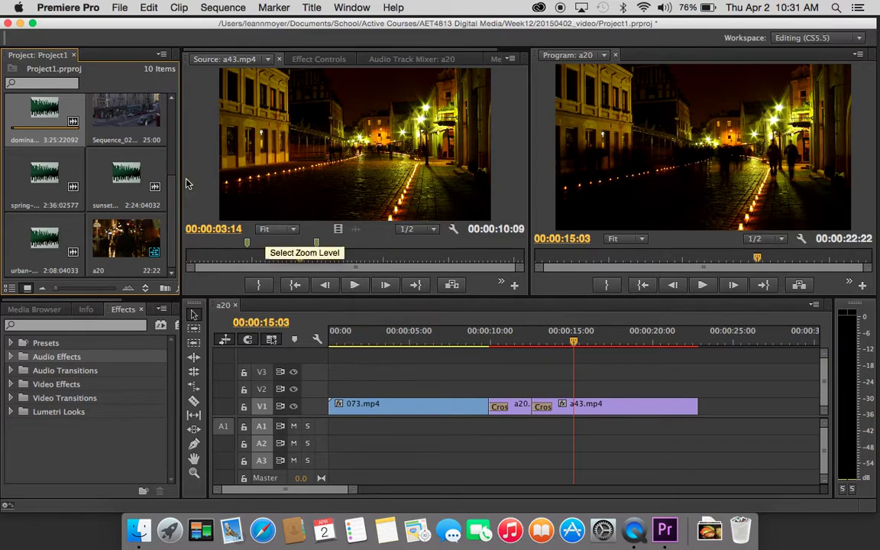
double_click(54, 111)
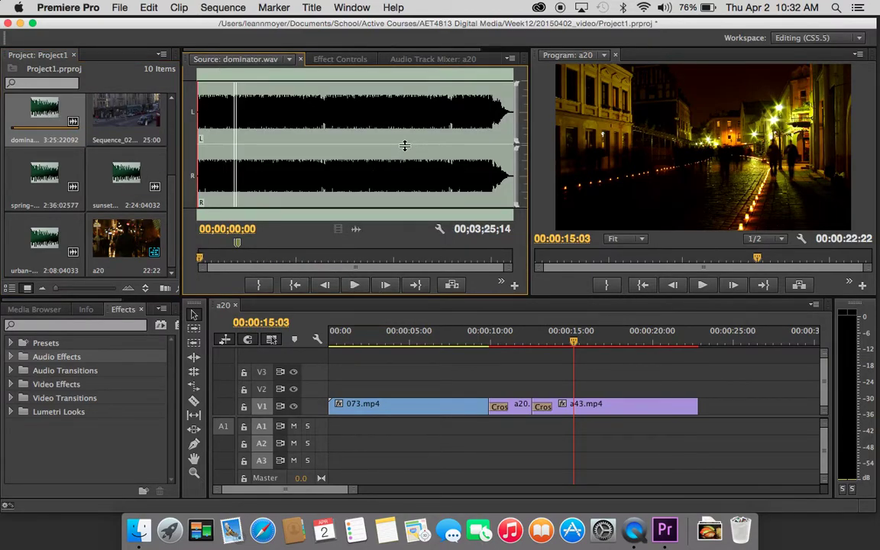
left_click(357, 286)
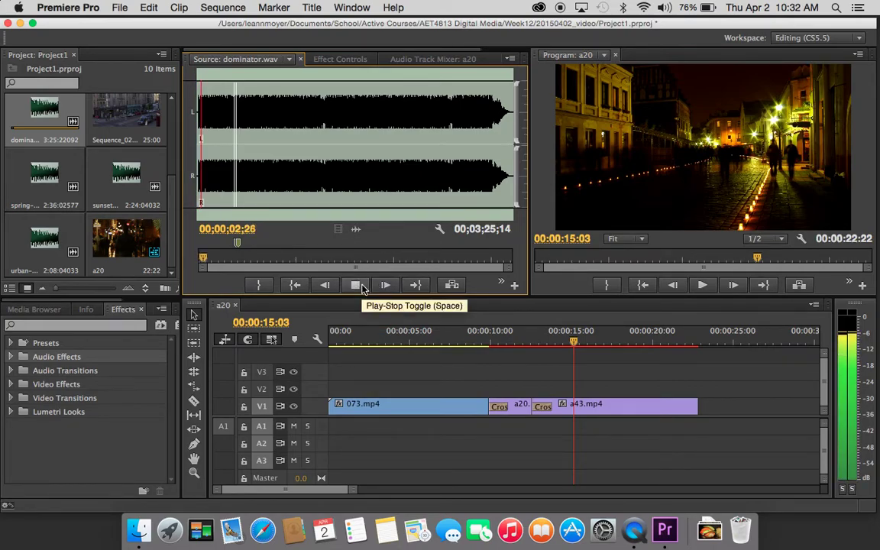
left_click(363, 290)
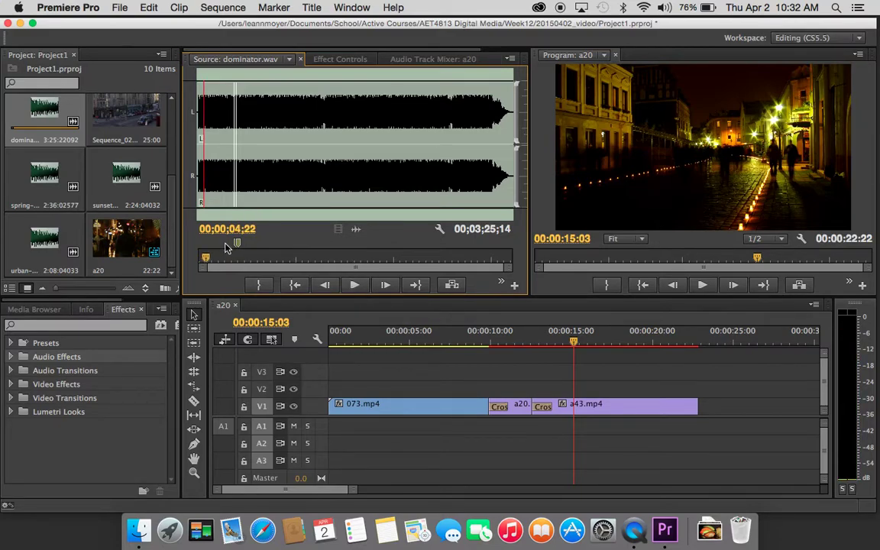
left_click(253, 242)
left_click_drag(252, 242, 273, 243)
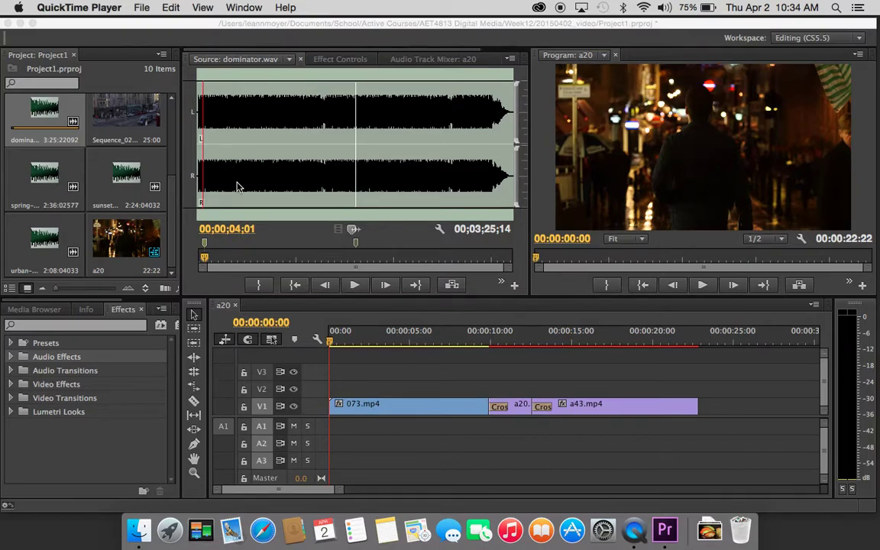
Step: Place the dominator.wav audio from the Source monitor at the start of track A1 in the a20 sequence
left_click(352, 232)
left_click(353, 240)
left_click(355, 230)
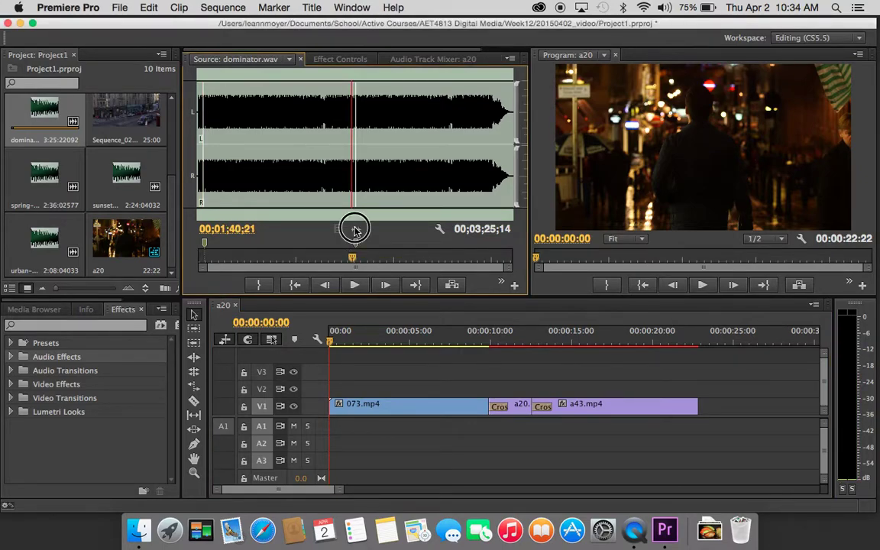
left_click_drag(356, 230, 332, 428)
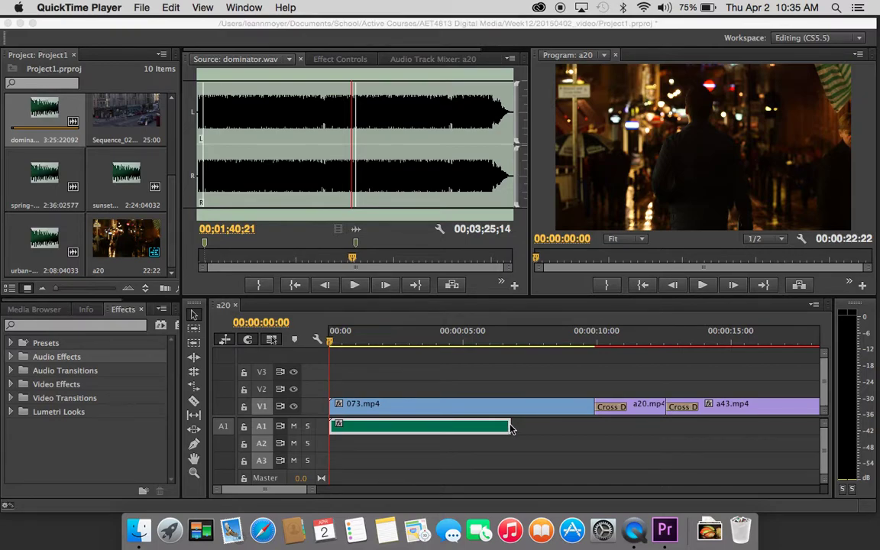
left_click(509, 426)
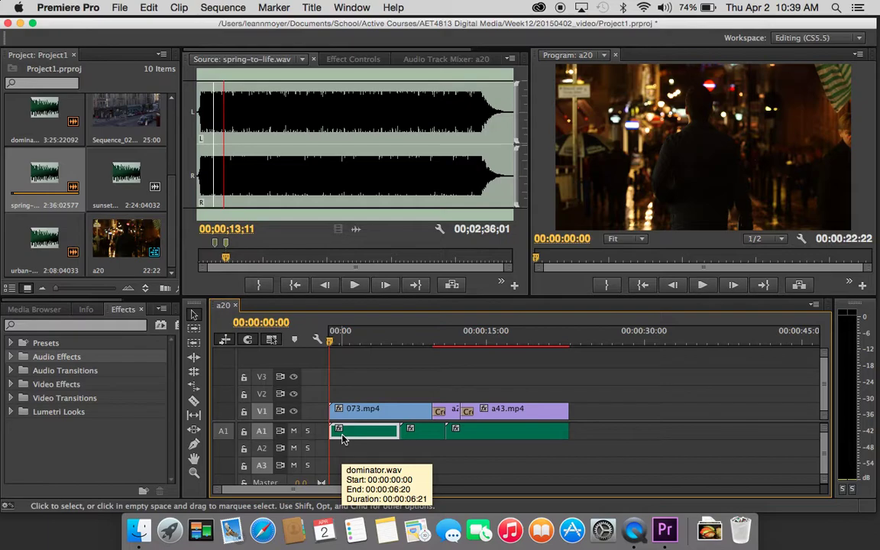
Step: Expand track A1 to show its audio waveforms and volume lines, and open its dominator.wav clip in the Source monitor
double_click(260, 434)
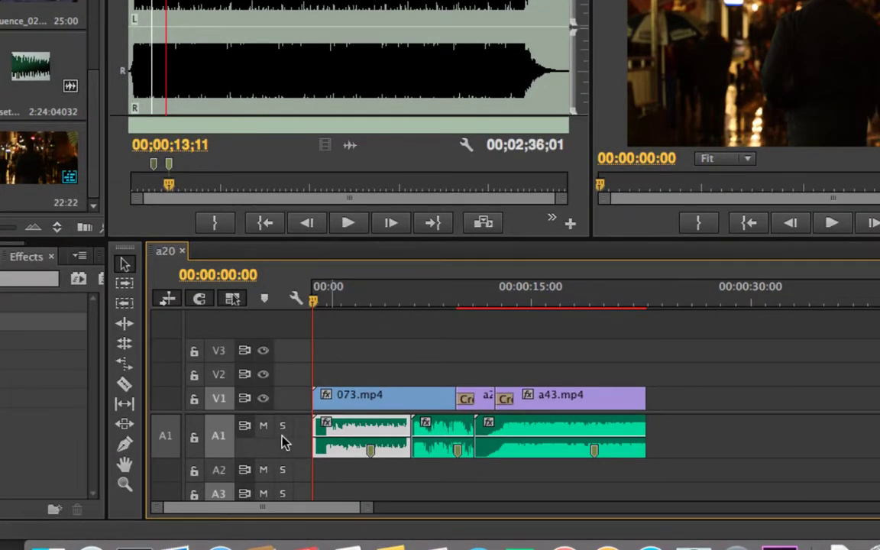
left_click_drag(294, 456, 294, 469)
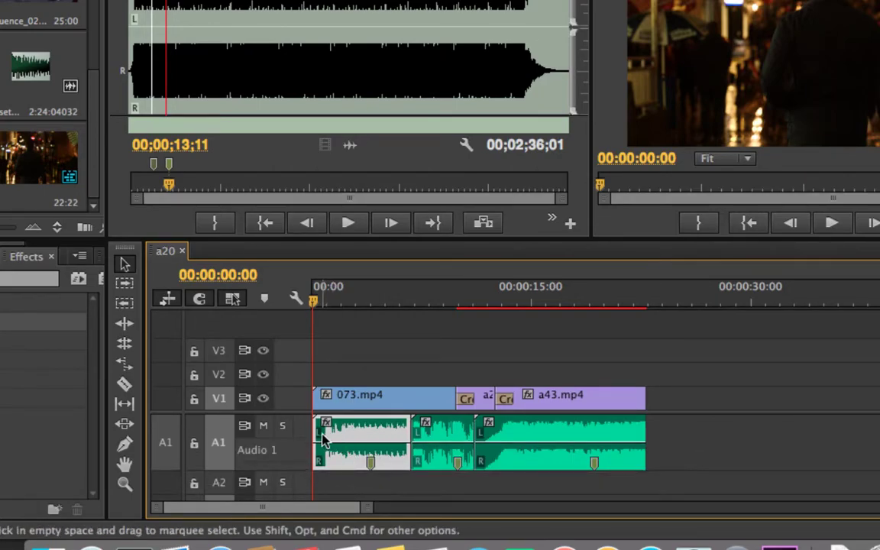
double_click(324, 462)
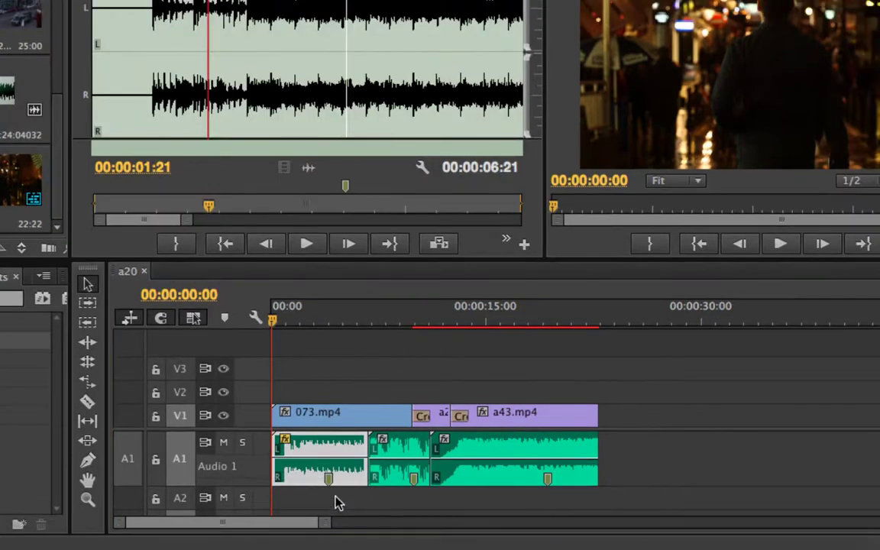
Step: Add two volume keyframes near the start of the dominator.wav clip on A1, the first lower than the second, for a fade-in
left_click(306, 462)
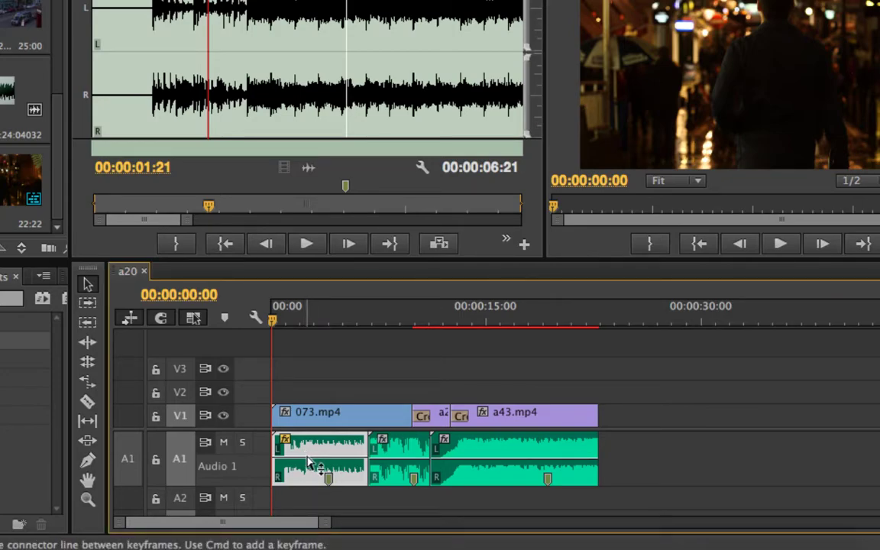
mouse_move(308, 462)
left_mouse_down()
mouse_move(298, 456)
mouse_move(298, 469)
mouse_move(298, 460)
left_mouse_up()
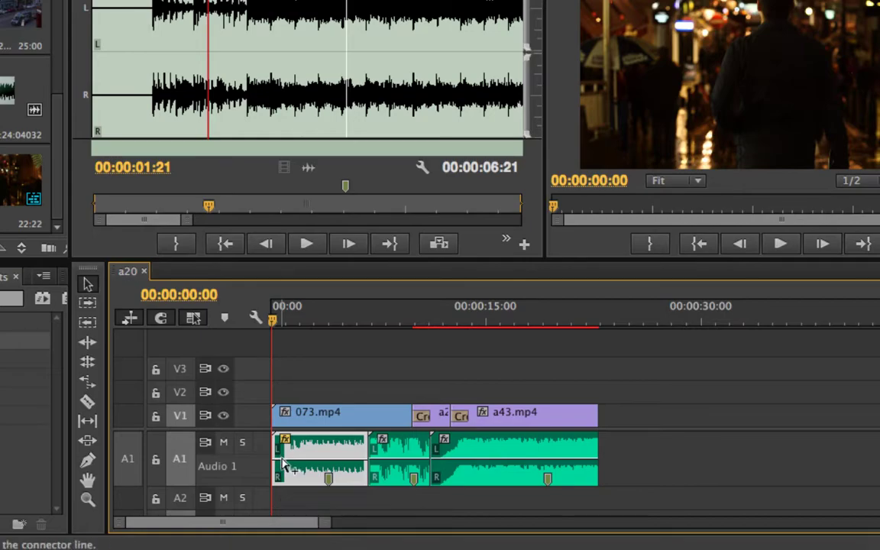
left_click(284, 468, "super")
left_click_drag(285, 468, 282, 453)
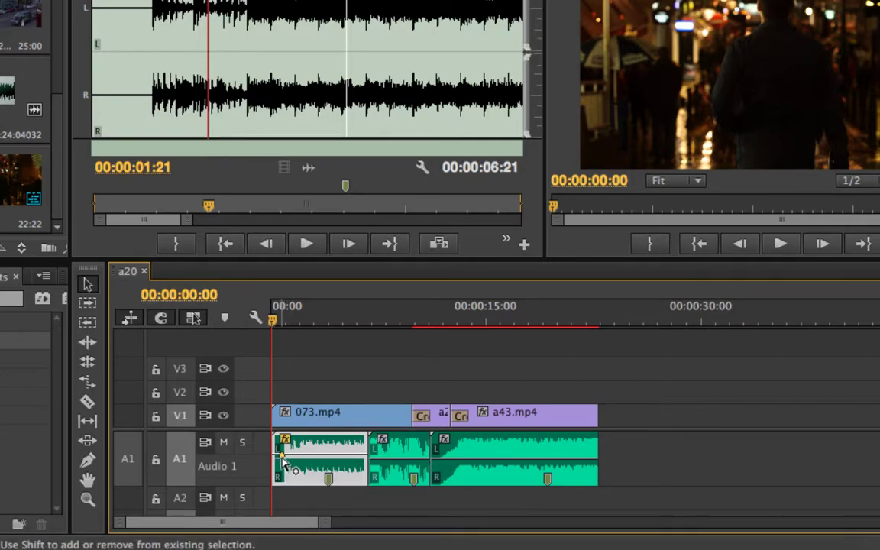
left_click_drag(282, 457, 282, 471)
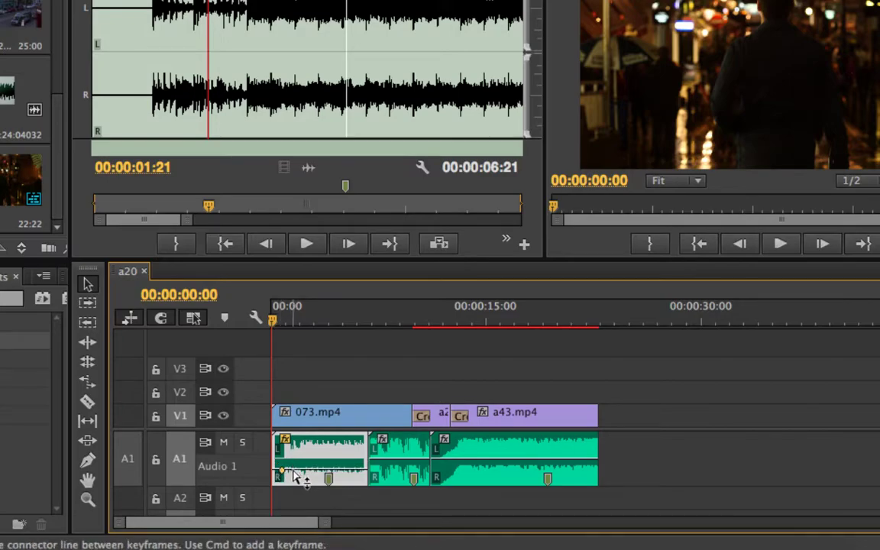
left_click_drag(296, 475, 292, 461)
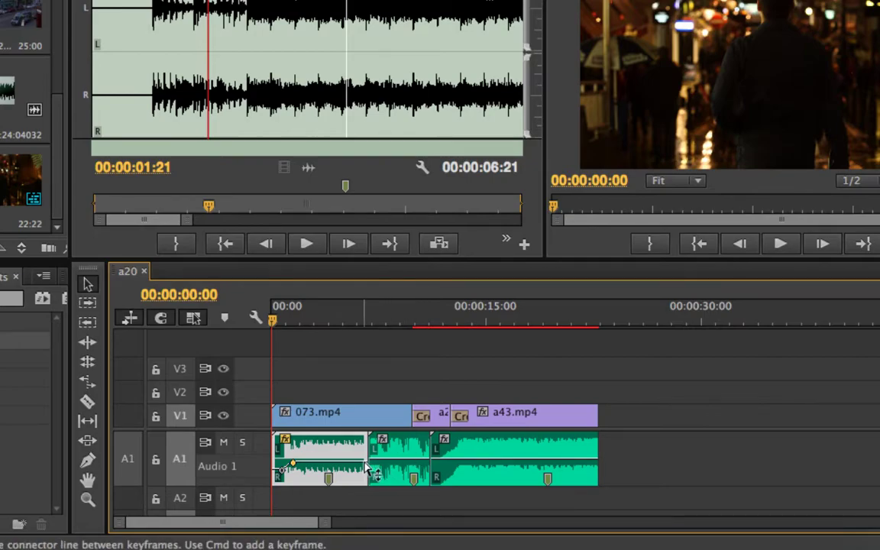
mouse_move(359, 466)
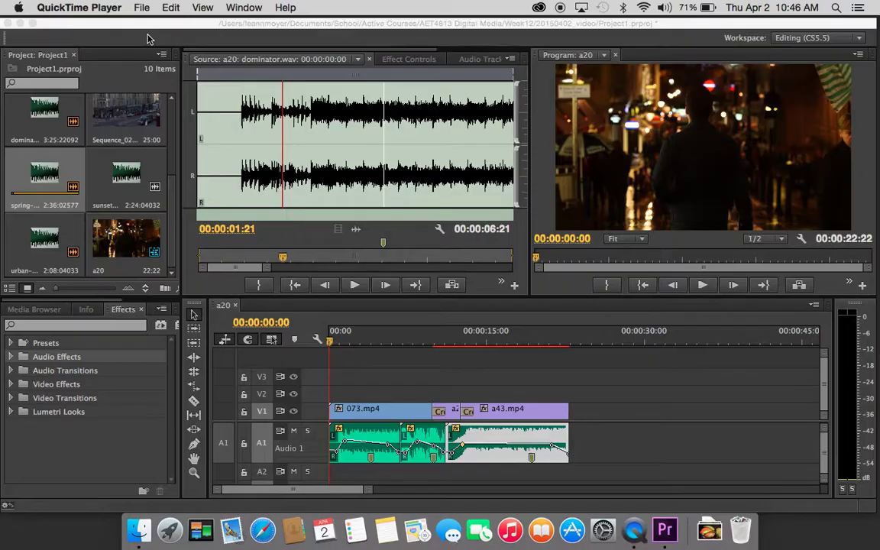
Step: Switch to Premiere Pro and create a new default still title named "text" at 1920 × 1080, 25 fps
left_click(149, 38)
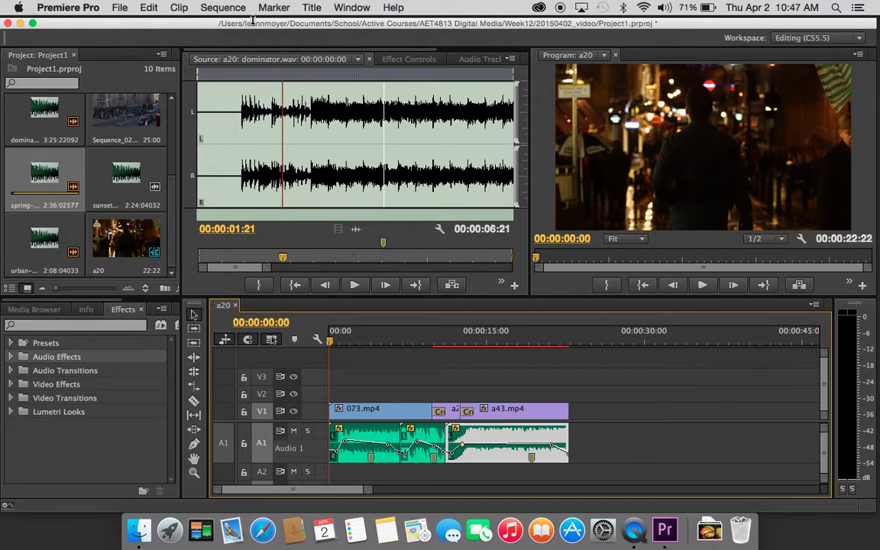
left_click(313, 10)
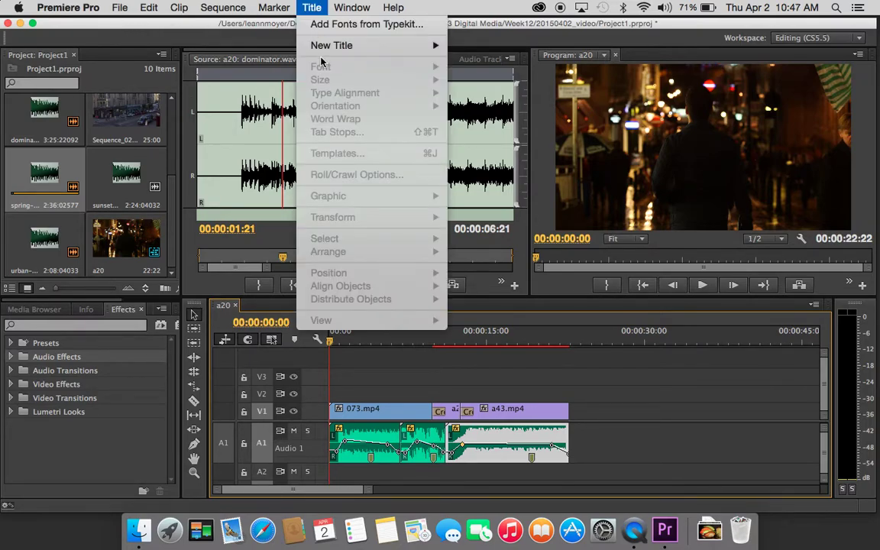
mouse_move(325, 50)
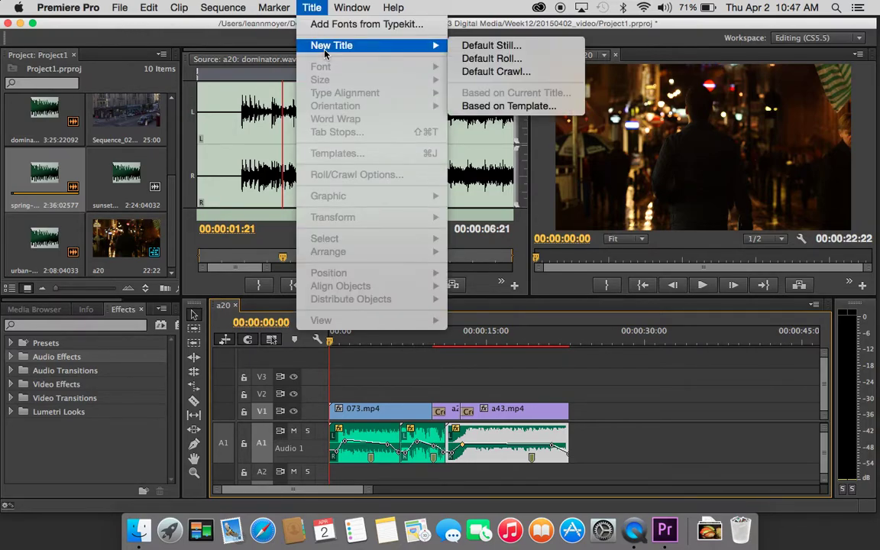
left_click(489, 46)
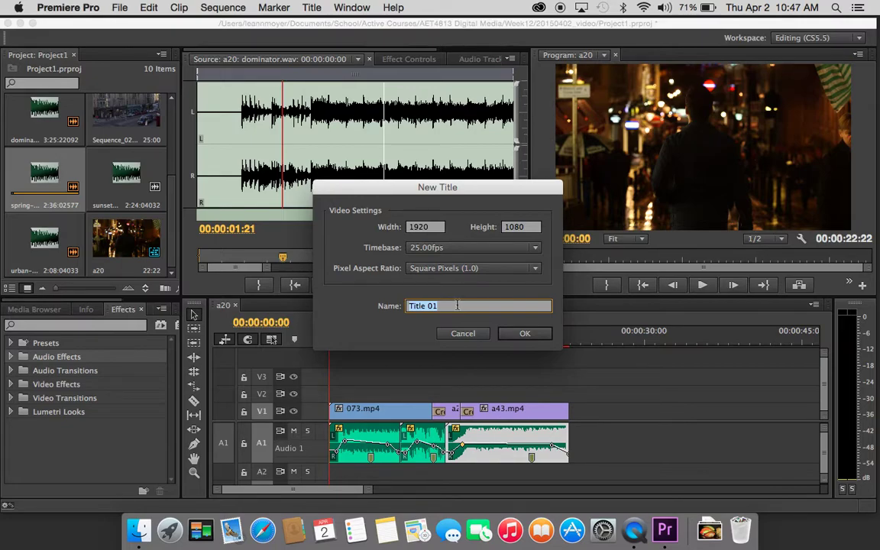
type("text")
left_click(525, 335)
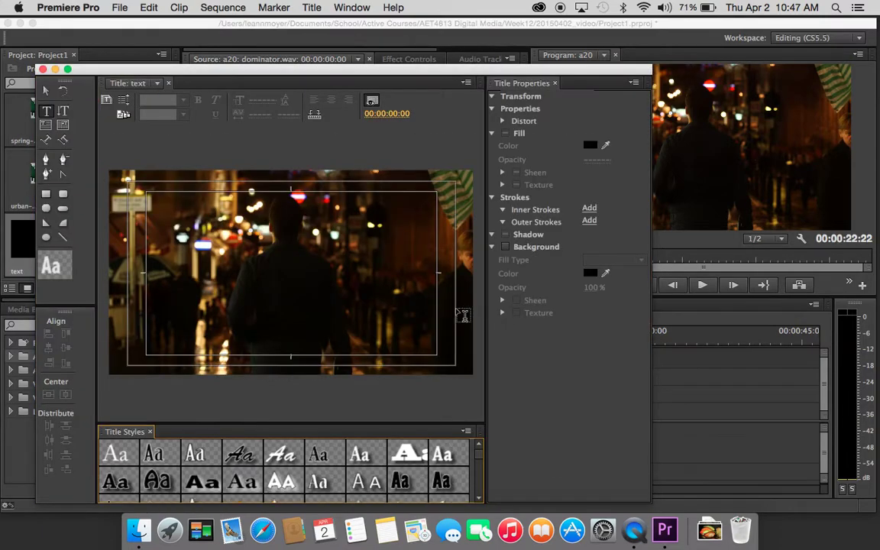
Step: Add the text "introduction" to the title with the Type tool
left_click(159, 229)
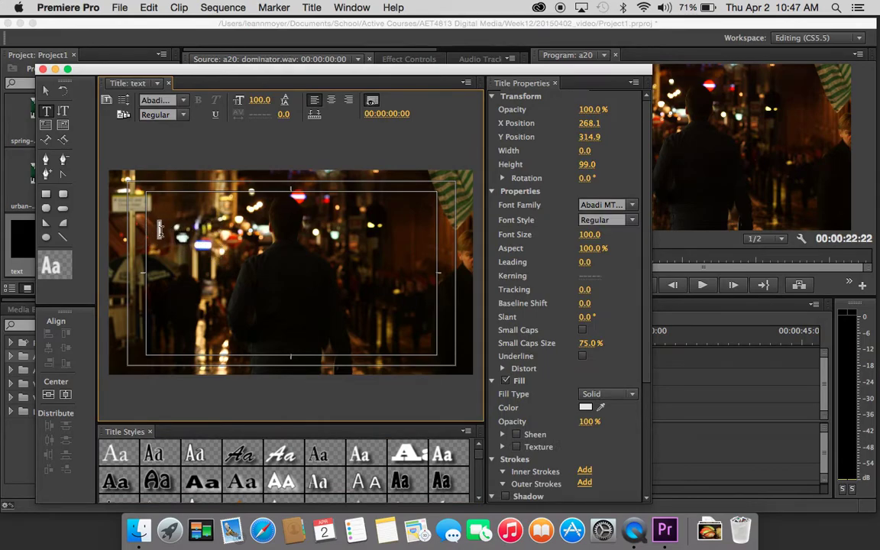
type("a")
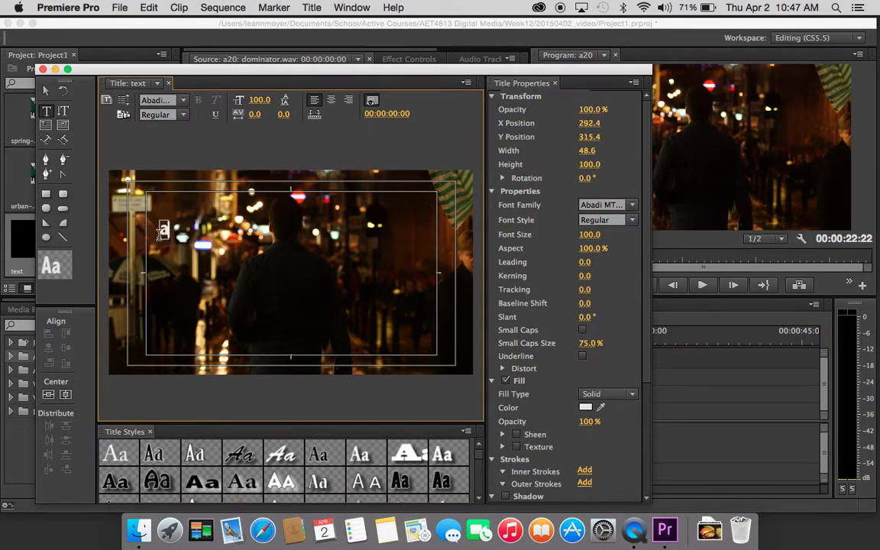
key("BackSpace")
type("intor")
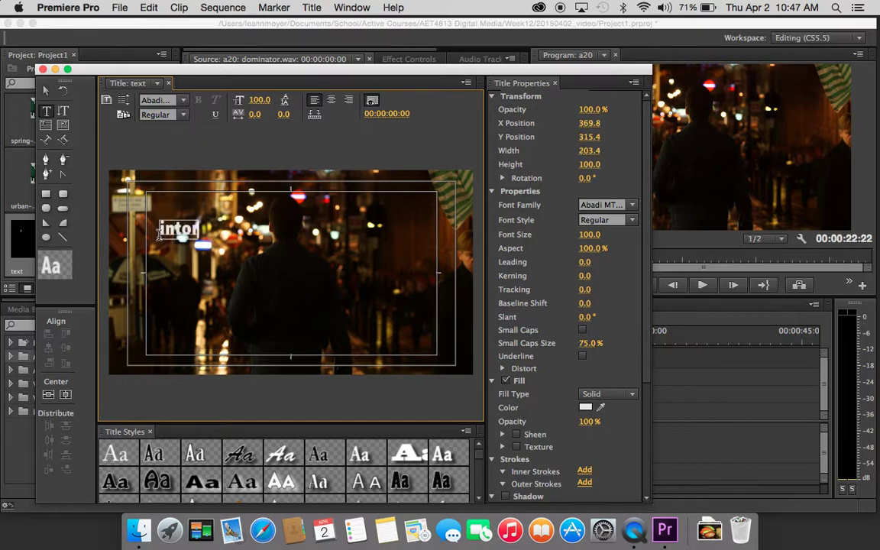
key("BackSpace")
type("roduction")
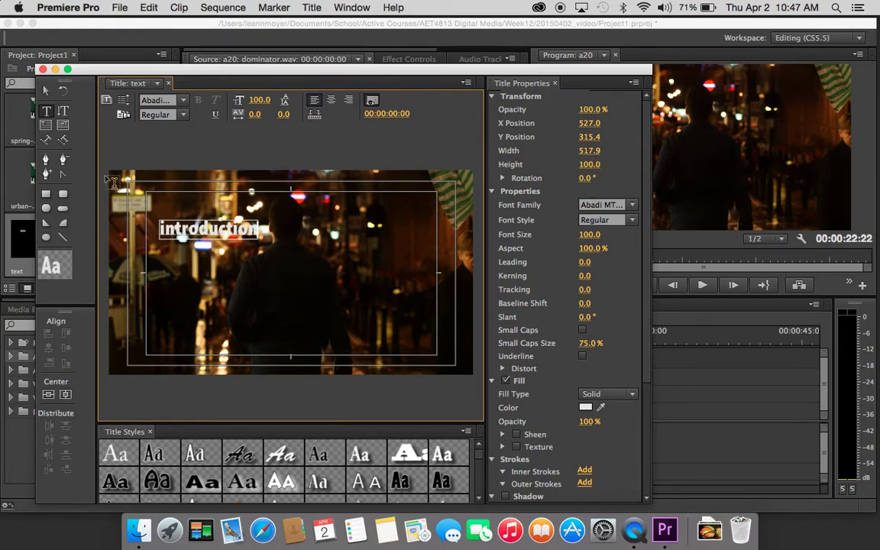
Step: Move the "introduction" text to about the centre of the title frame and close the title editor
left_click(46, 91)
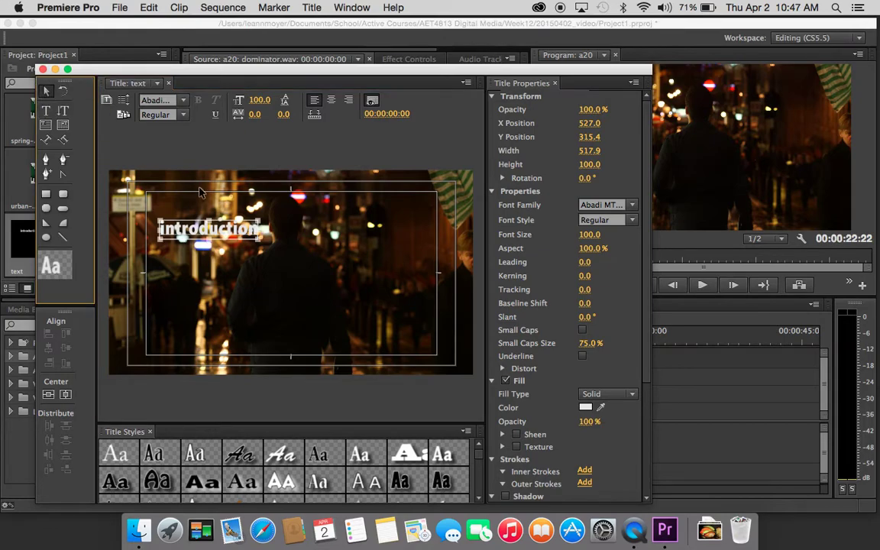
left_click_drag(202, 223, 286, 265)
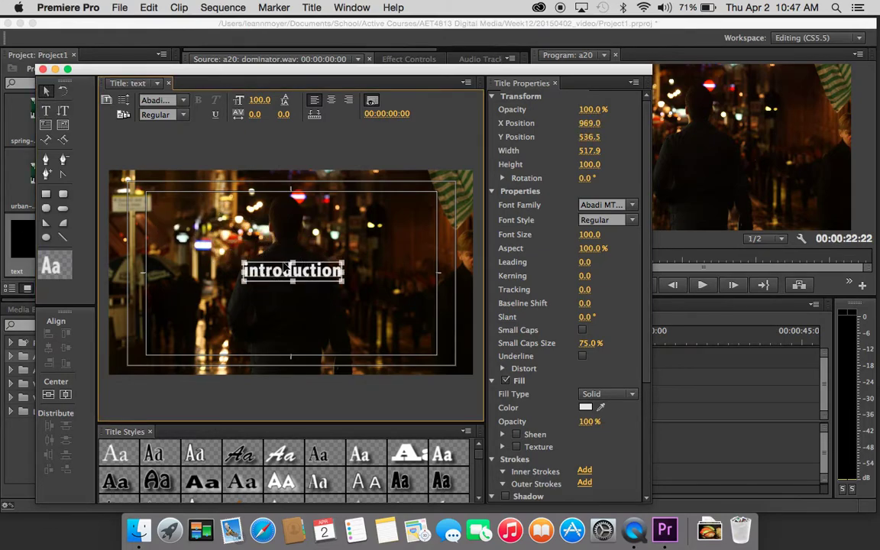
left_click(43, 70)
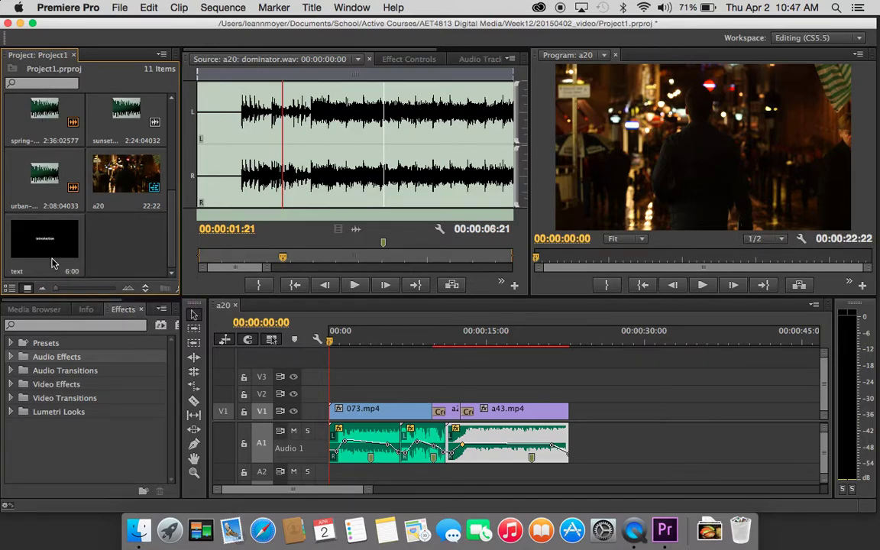
double_click(51, 258)
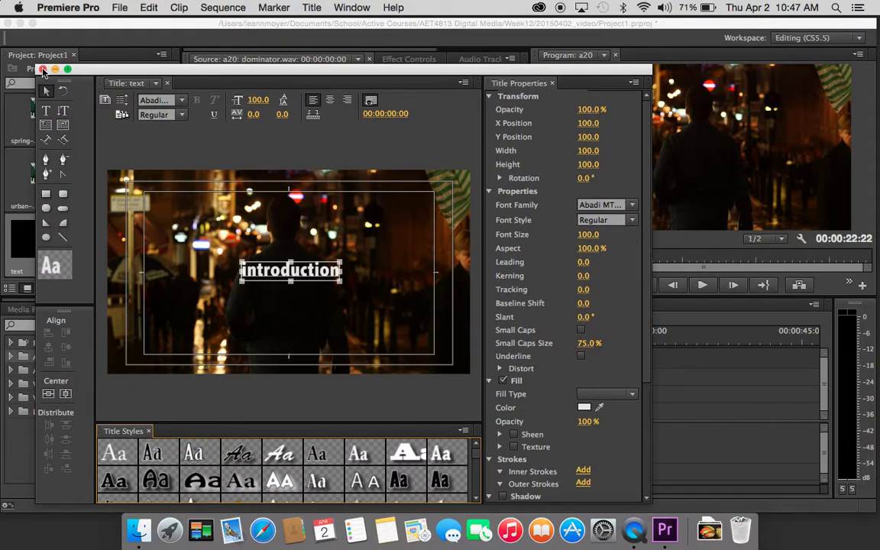
left_click(43, 70)
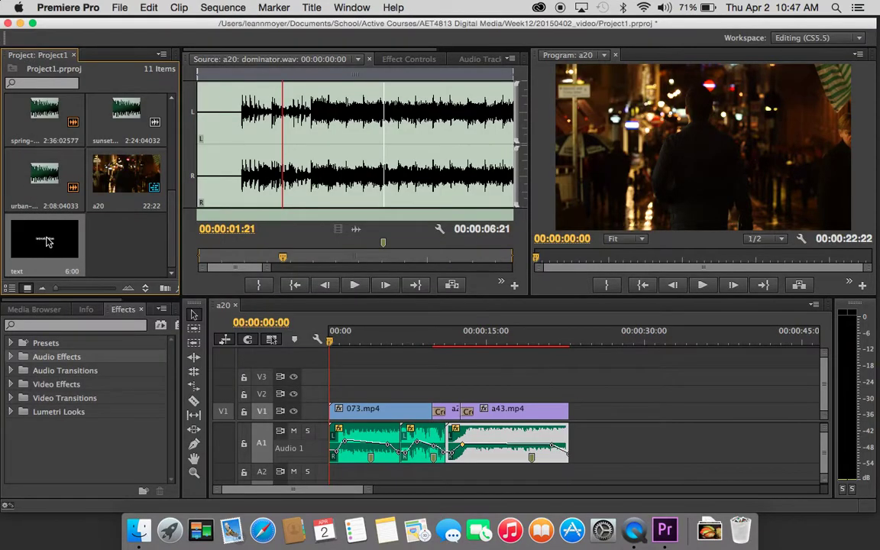
Step: Place the text title over the start of 073.mp4 on track V1, shortened to about 3 seconds, and play the sequence through
left_click_drag(202, 246, 330, 419)
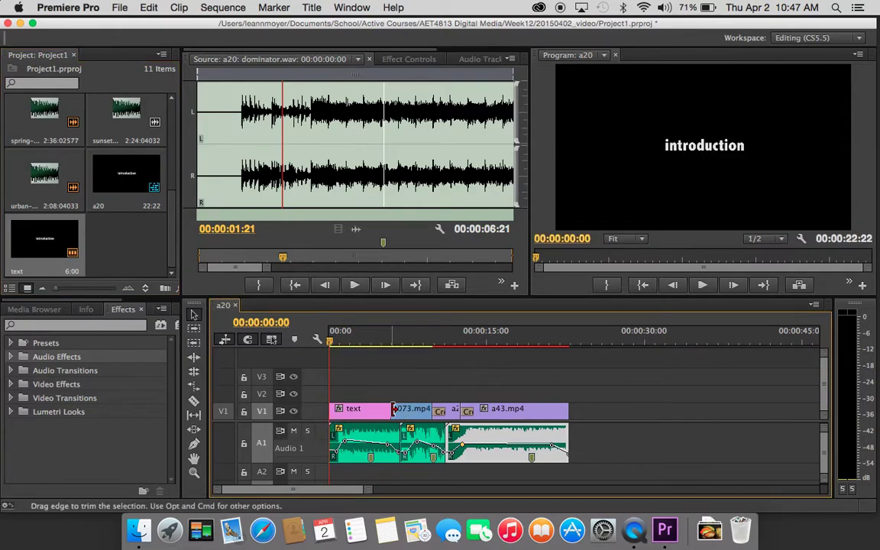
left_click_drag(390, 410, 362, 410)
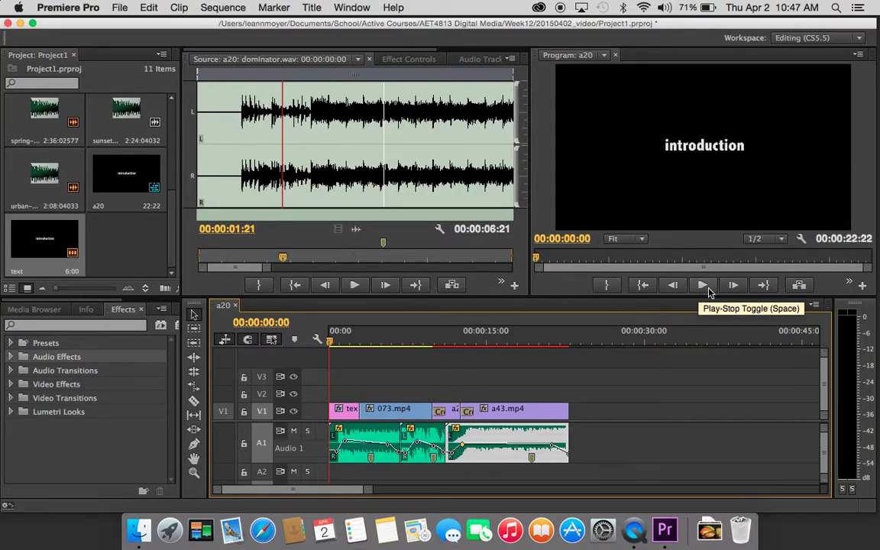
left_click(718, 154)
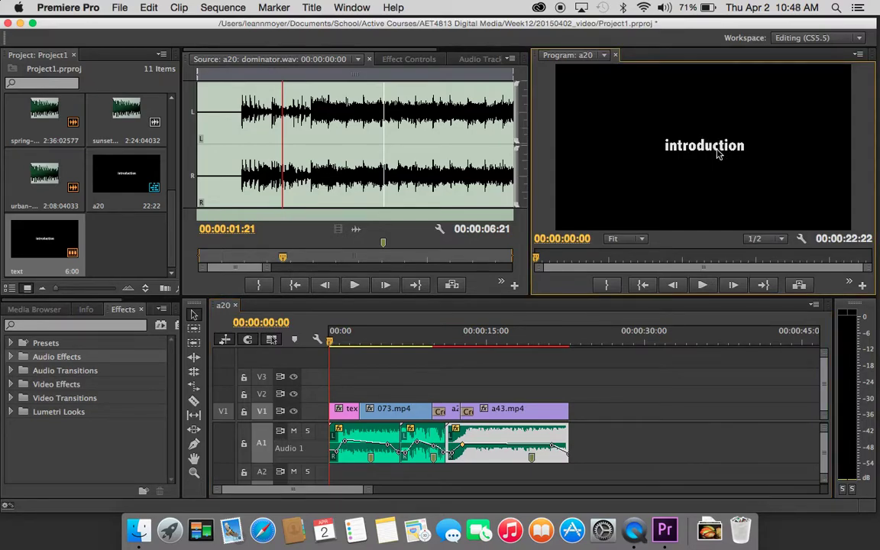
left_click(702, 285)
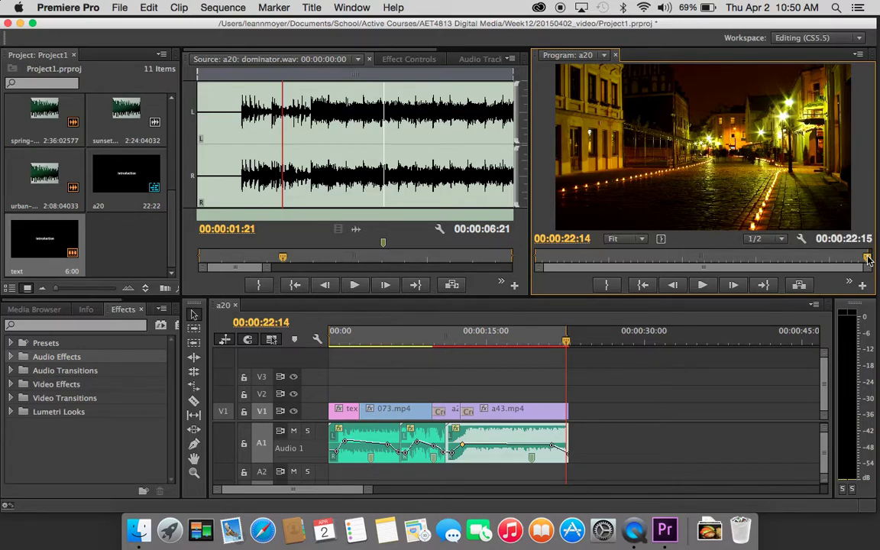
Step: Open the media export settings for the a20 sequence and set the format to H.264
left_click(120, 7)
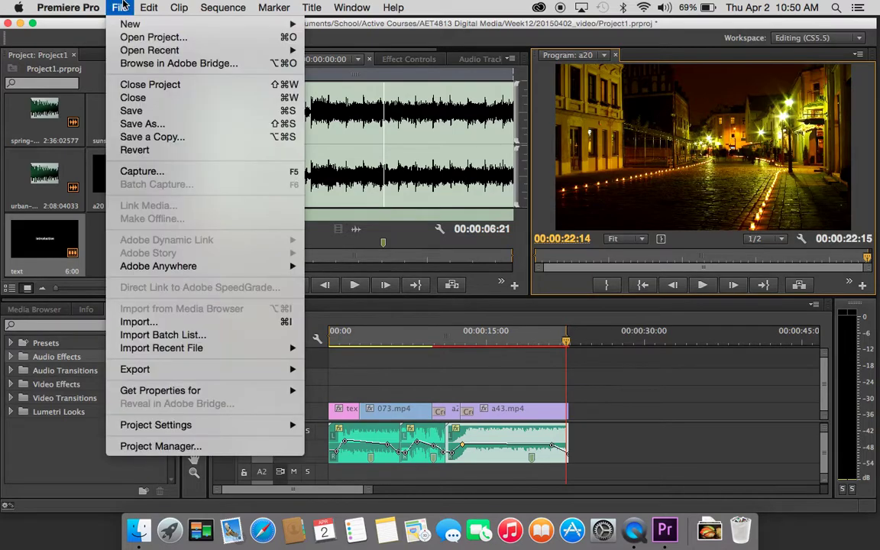
mouse_move(294, 369)
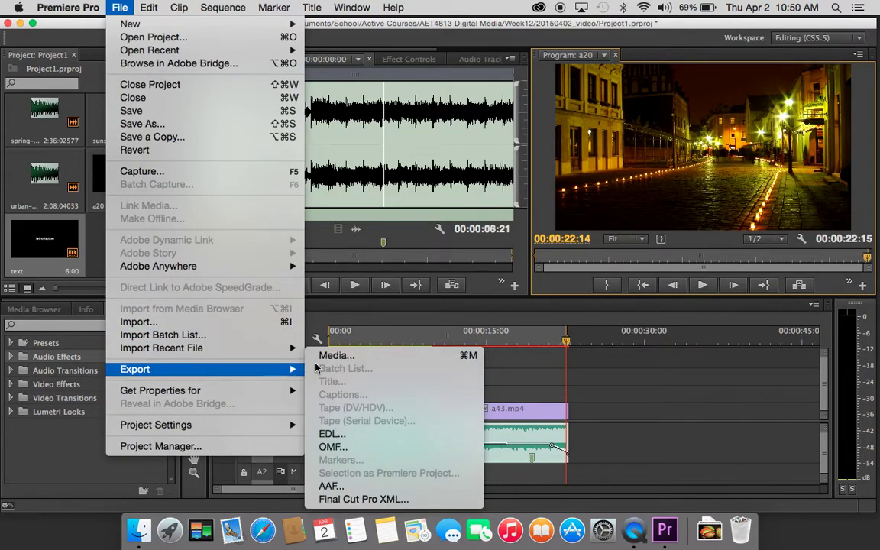
left_click(333, 355)
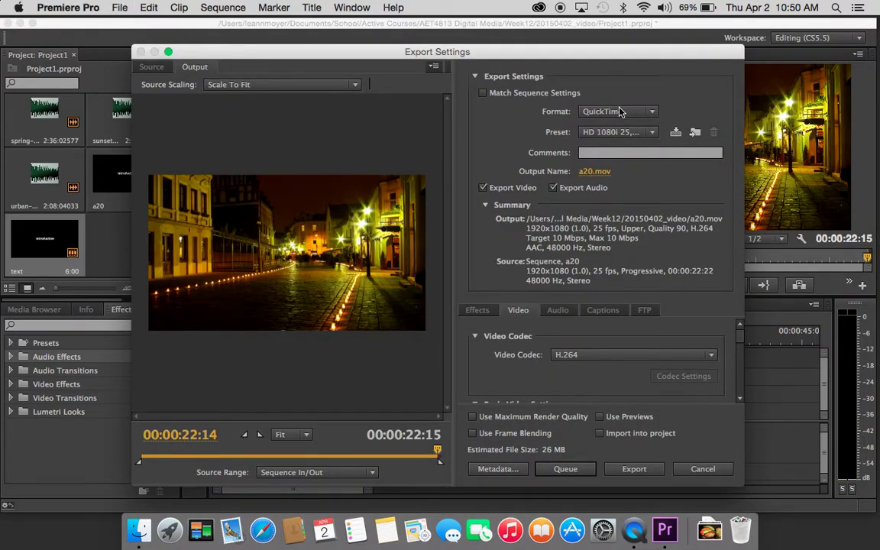
left_click(652, 113)
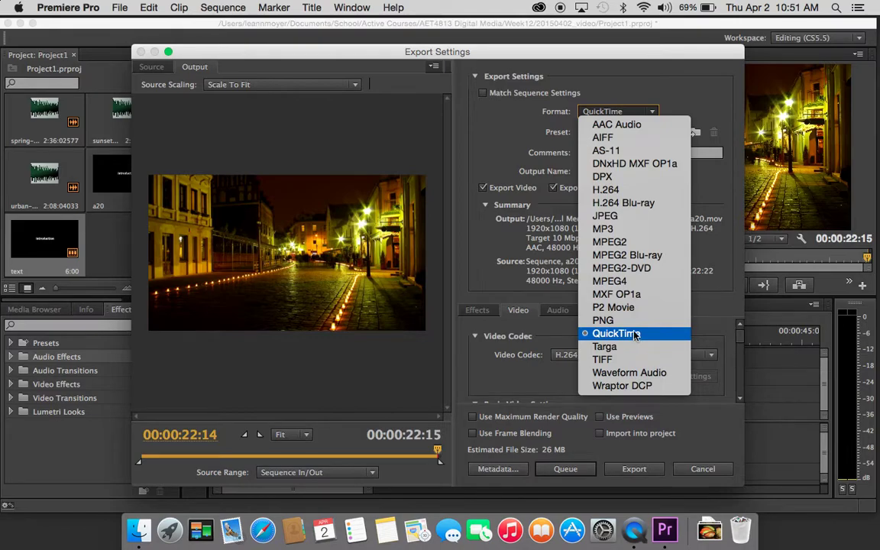
left_click(632, 190)
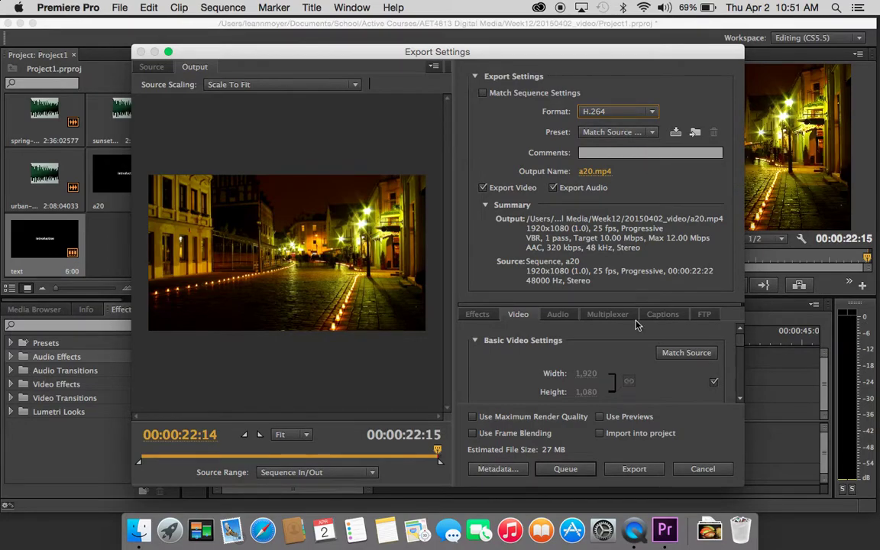
Step: Enable Use Maximum Render Quality, Use Previews and Import into project for the export
left_click(472, 416)
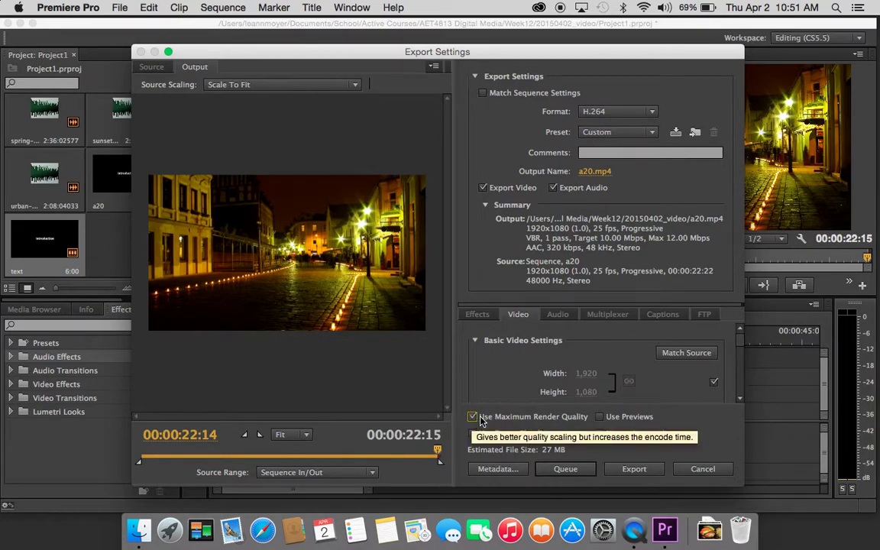
left_click(600, 417)
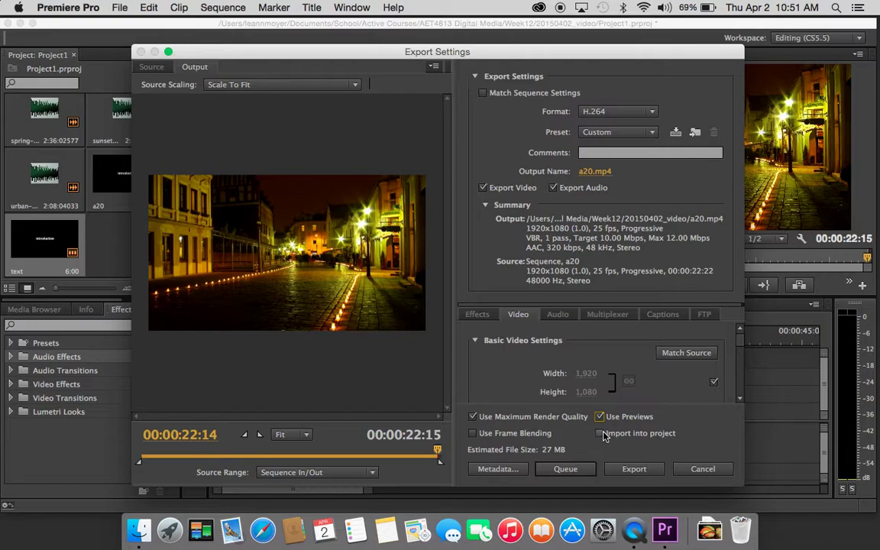
left_click(600, 433)
Step: Set the export preset to YouTube 1080p HD
left_click(651, 135)
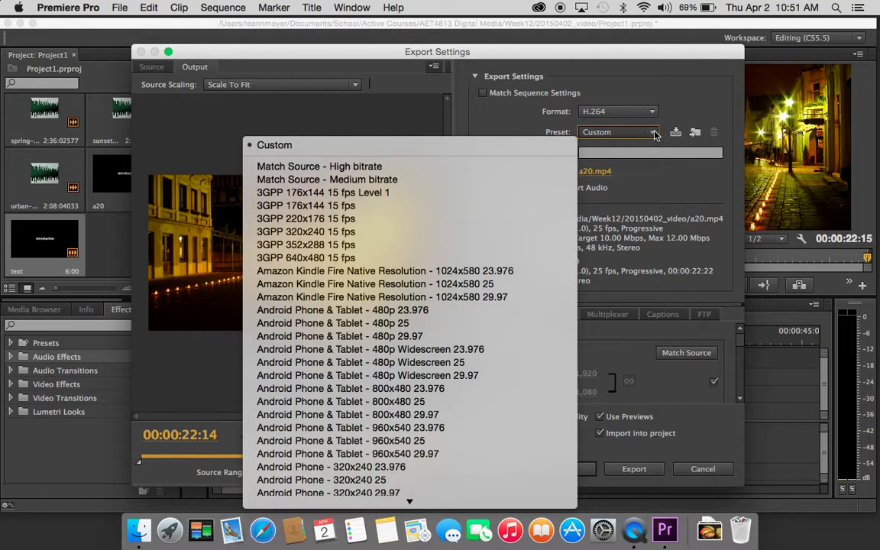
scroll(398, 413, "down", 15)
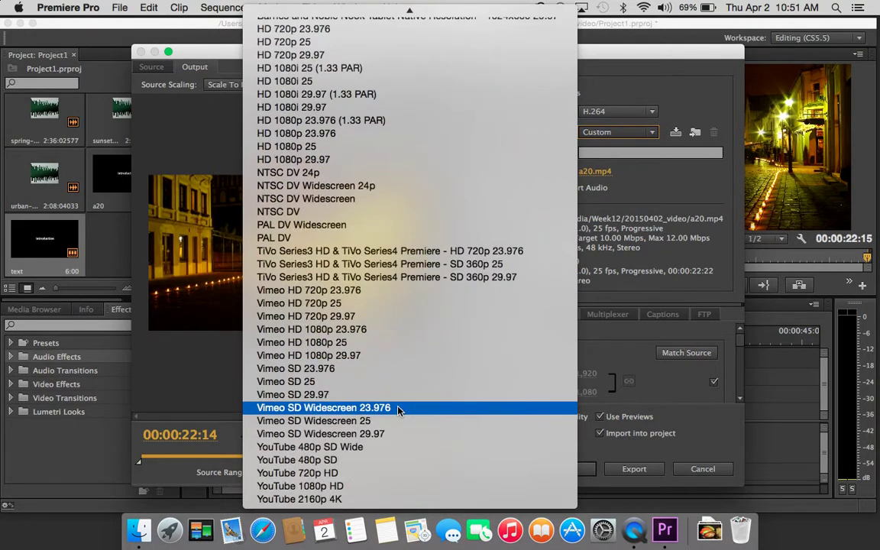
left_click(331, 487)
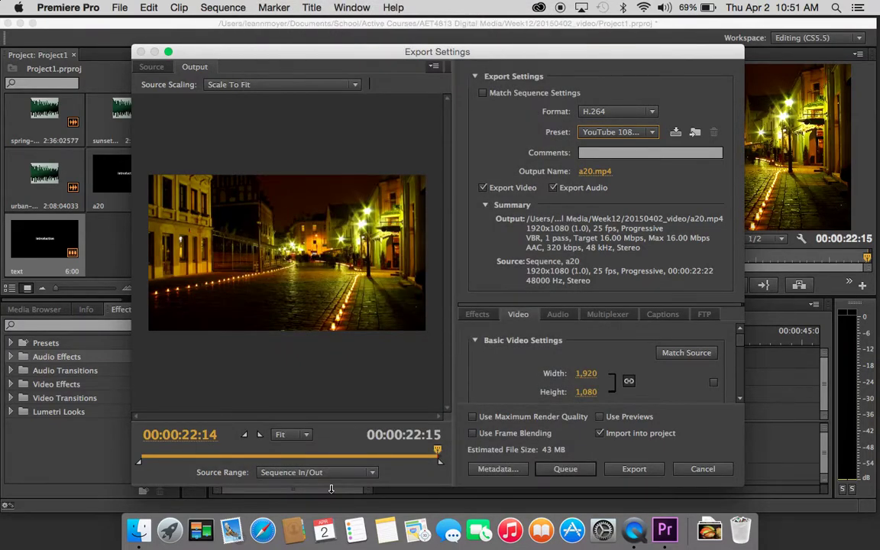
left_click(596, 131)
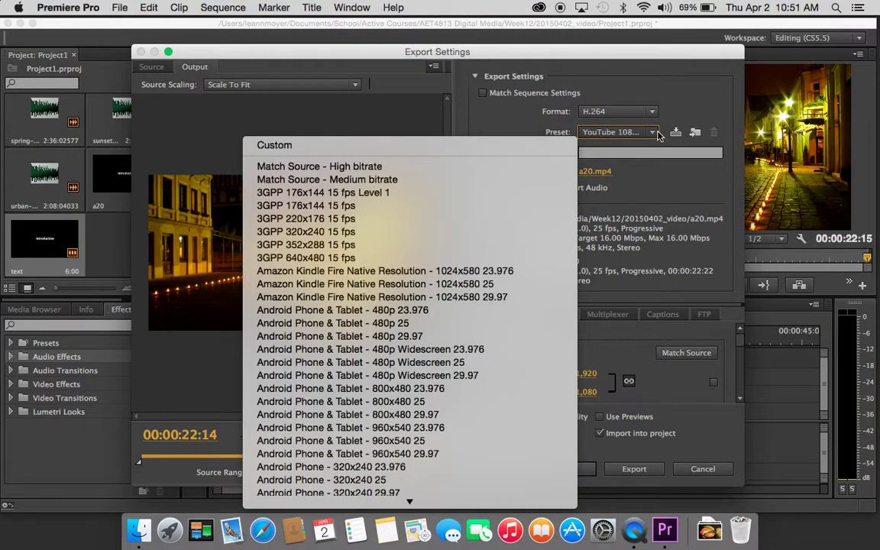
scroll(373, 474, "down", 15)
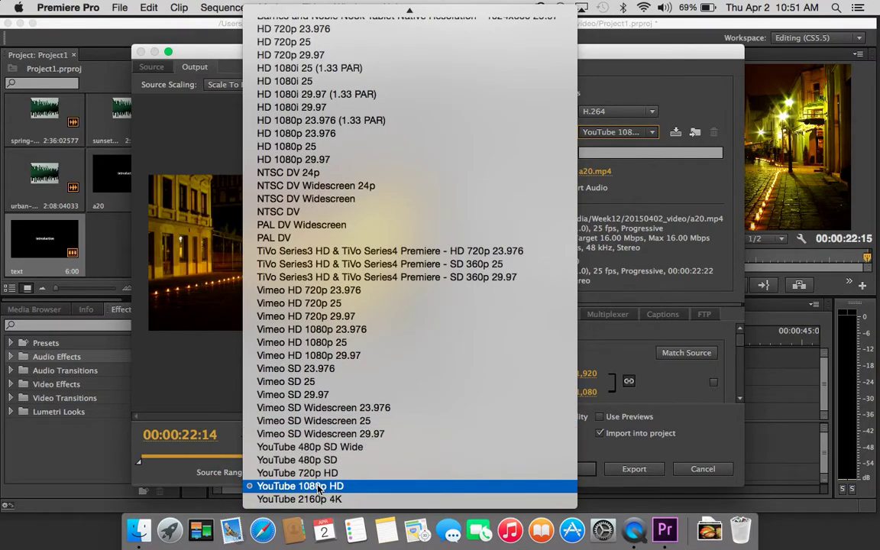
left_click(319, 487)
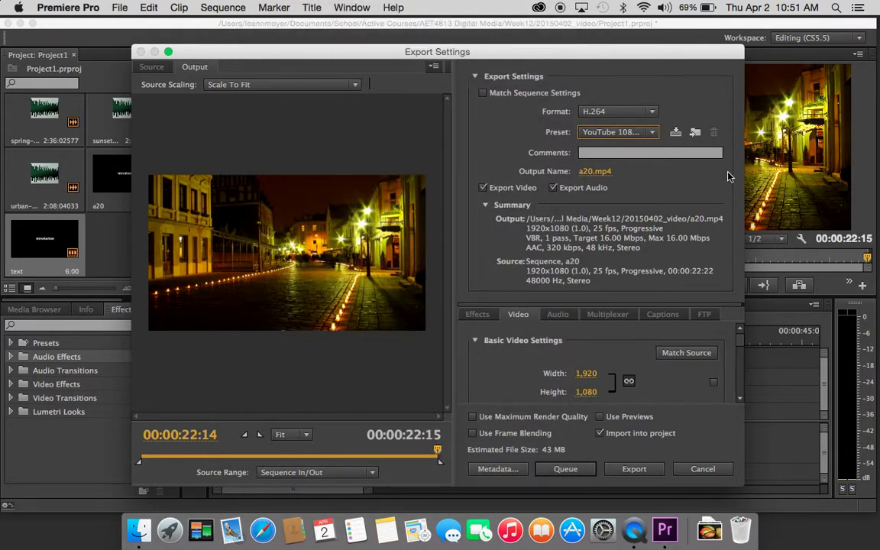
Step: Send the a20 export to the Adobe Media Encoder queue and start encoding it
left_click(575, 469)
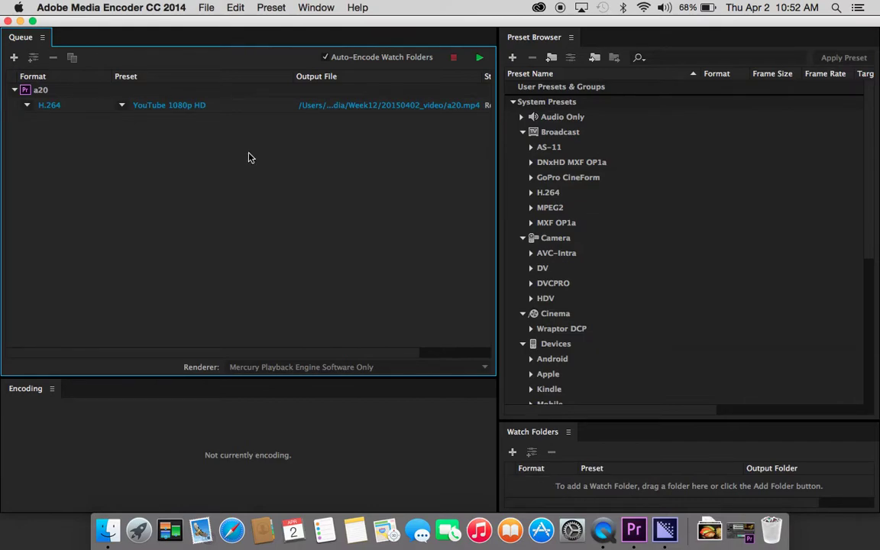
mouse_move(188, 105)
left_click(479, 59)
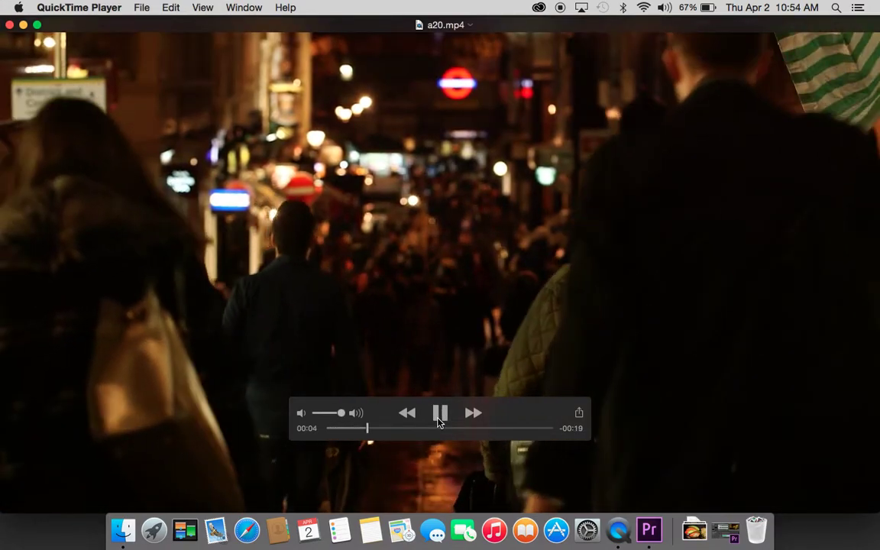
Step: Pause the playback of the exported a20.mp4 in QuickTime Player
left_click(439, 414)
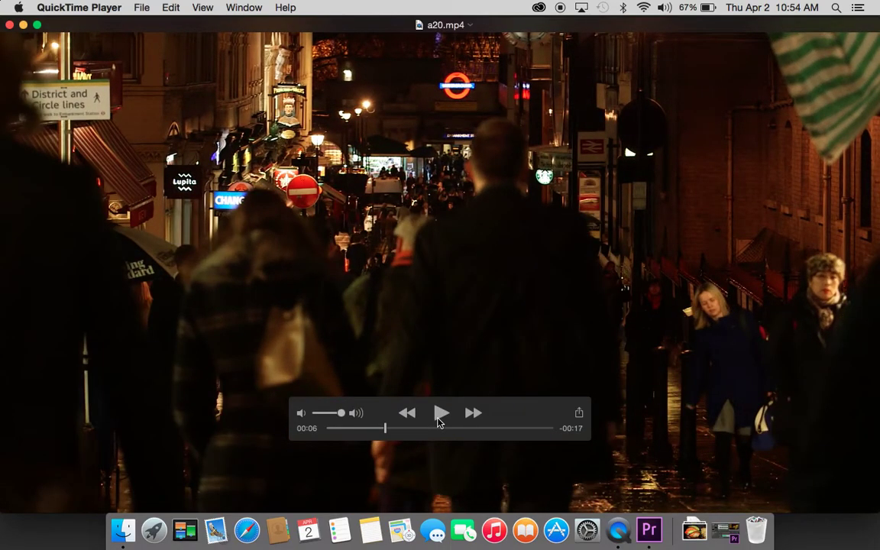